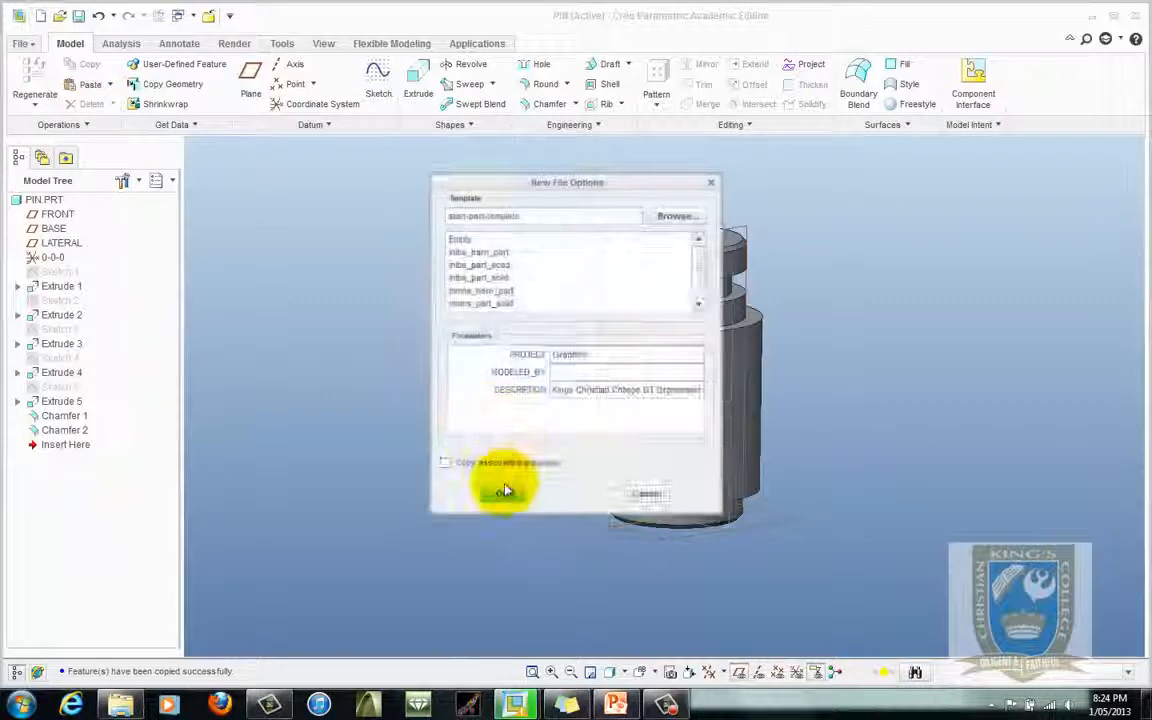
- Accept the new file options to create the part PIN1
{"action": "left_click", "coordinate": [507, 490]}
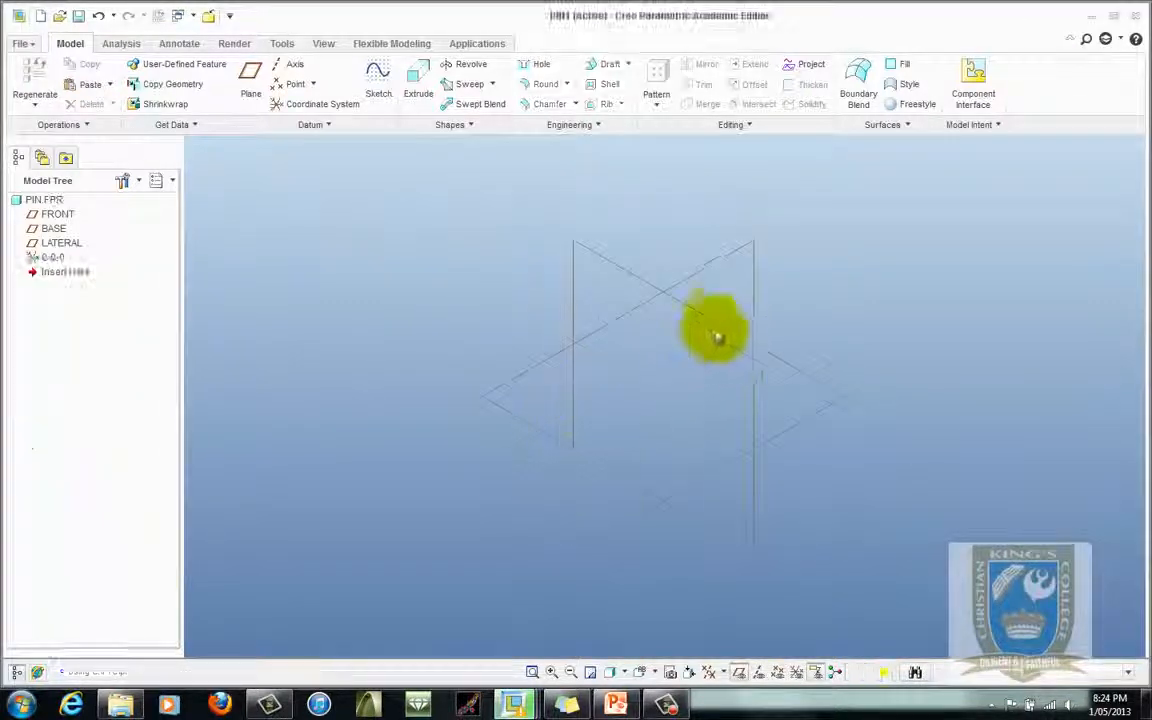
{"action": "middle_click_drag", "start_coordinate": [717, 316], "coordinate": [817, 384]}
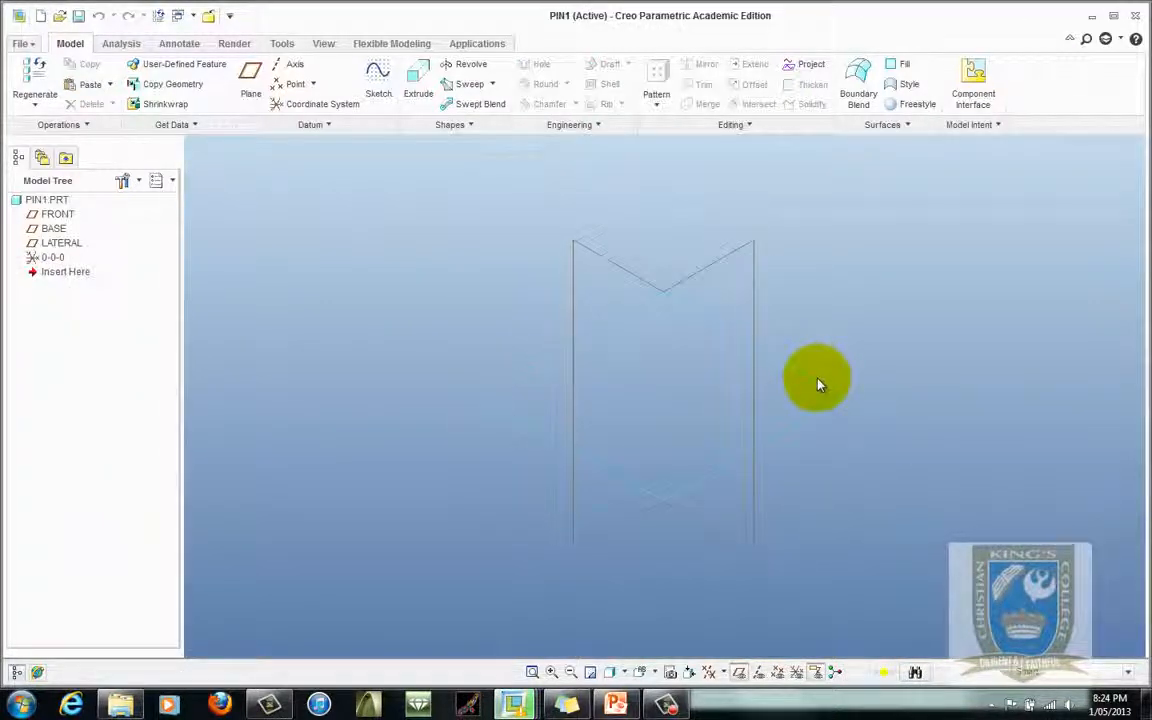
- On the BASE plane, sketch a circle centred on the origin, set its diameter to 32, and finish the sketch
{"action": "left_click", "coordinate": [823, 391]}
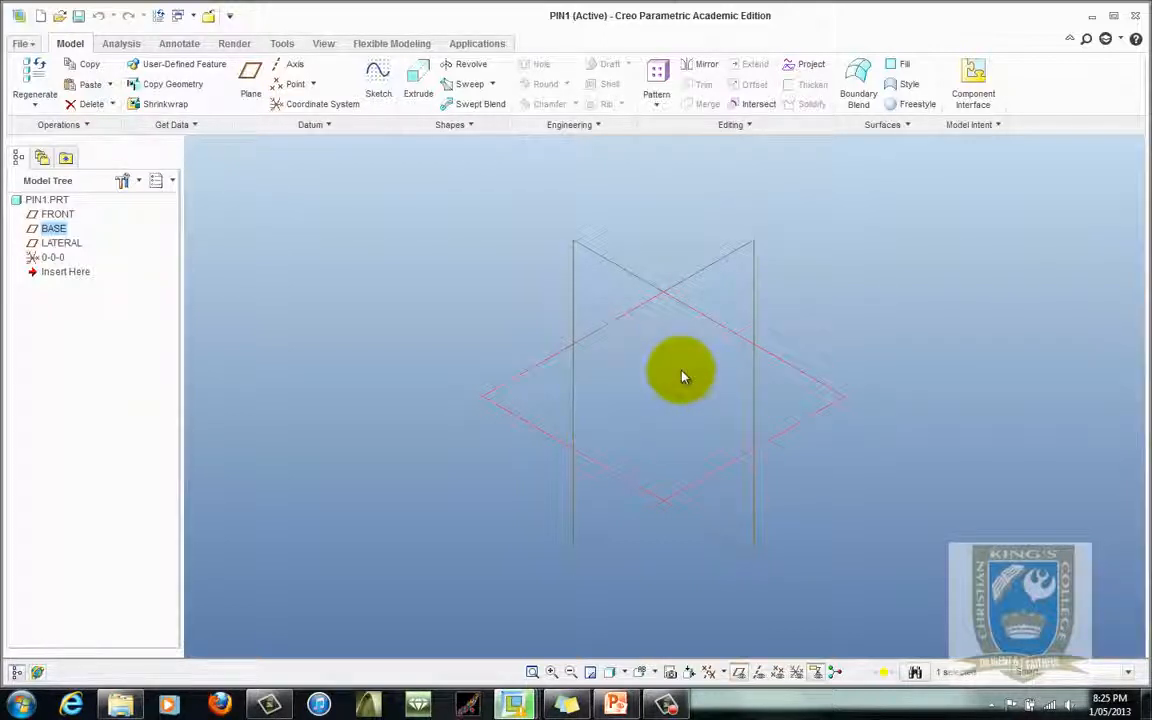
{"action": "left_click", "coordinate": [379, 86]}
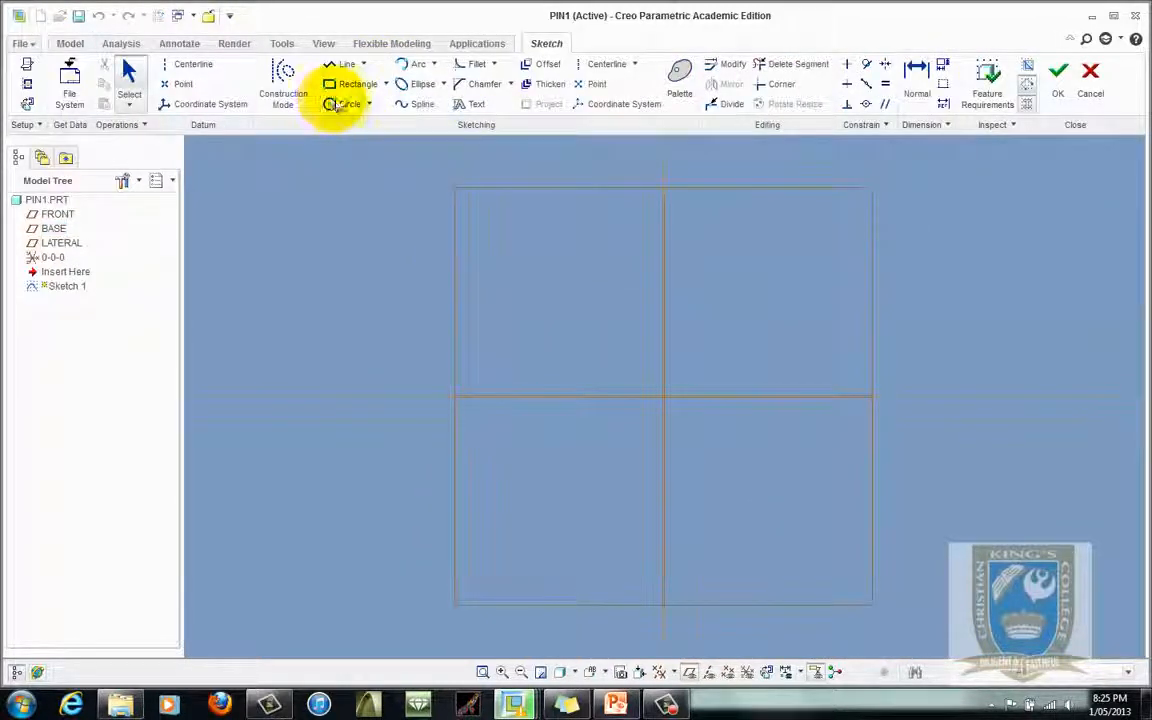
{"action": "left_click", "coordinate": [336, 105]}
{"action": "left_click", "coordinate": [663, 397]}
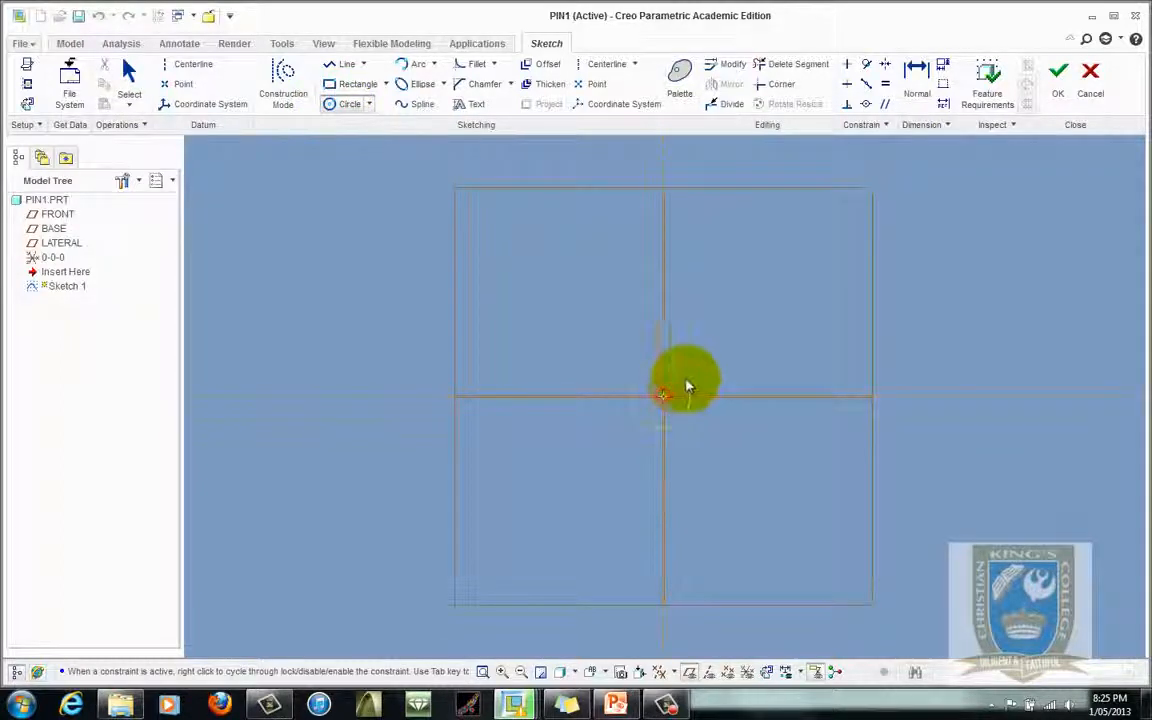
{"action": "left_click", "coordinate": [693, 385]}
{"action": "left_click", "coordinate": [128, 72]}
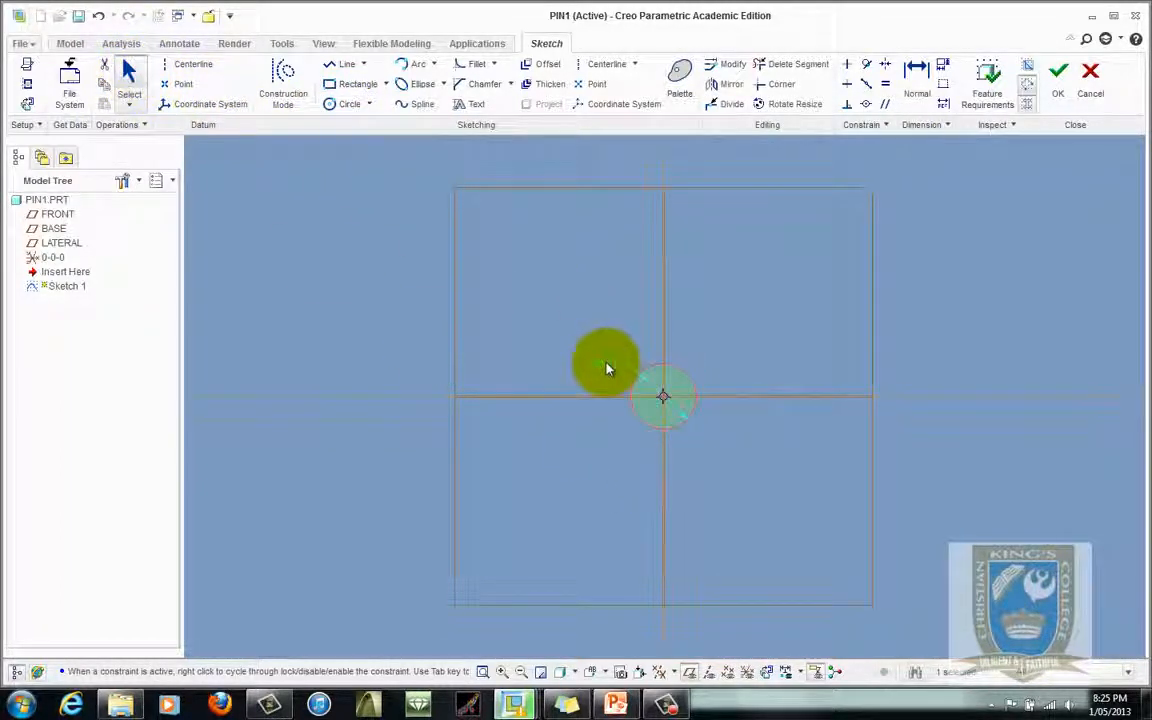
{"action": "double_click", "coordinate": [608, 370]}
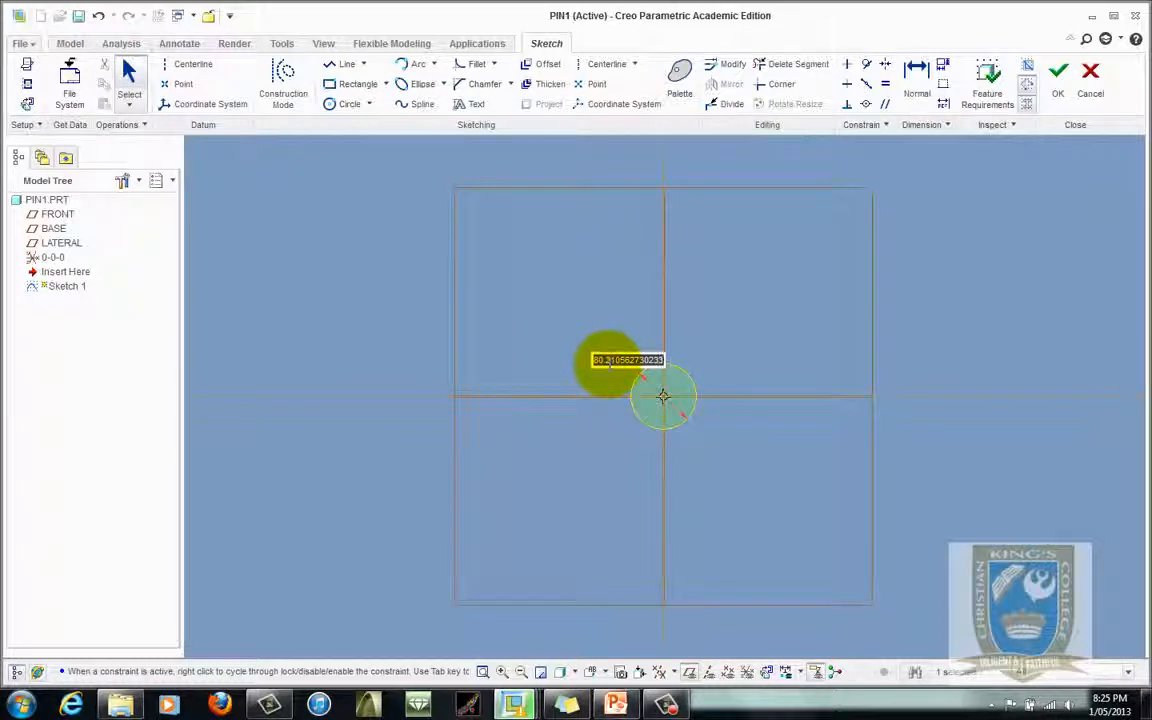
{"action": "key", "text": "Return"}
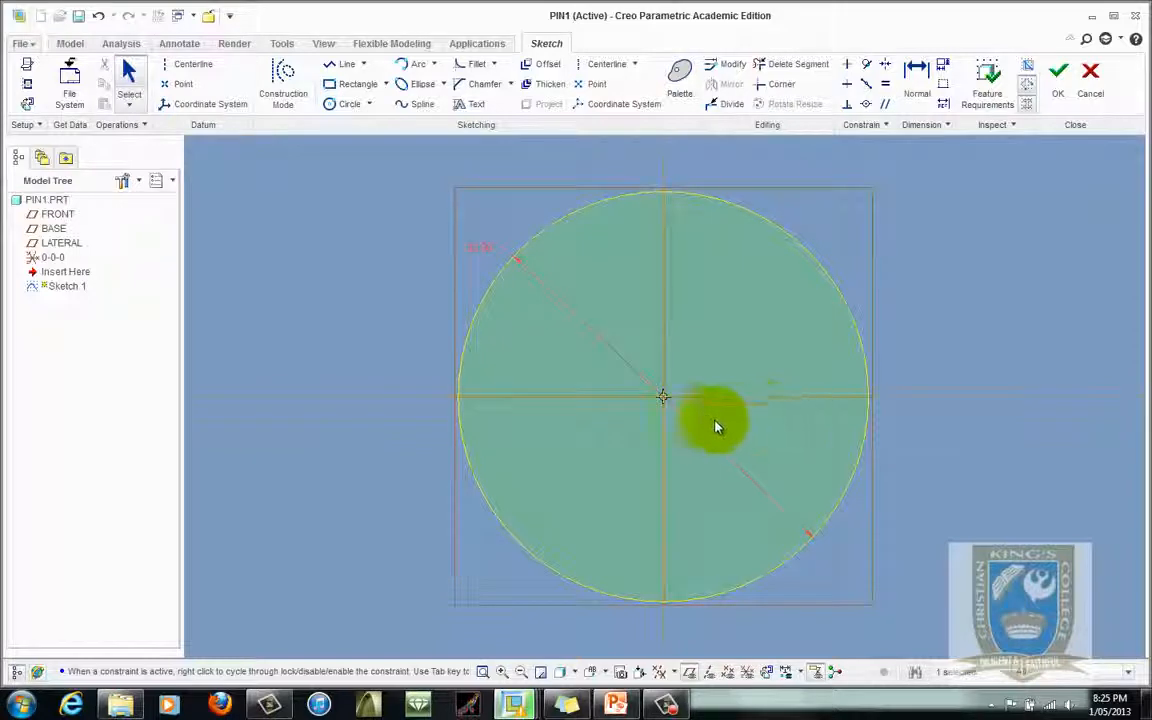
{"action": "middle_click_drag", "start_coordinate": [720, 429], "coordinate": [727, 375]}
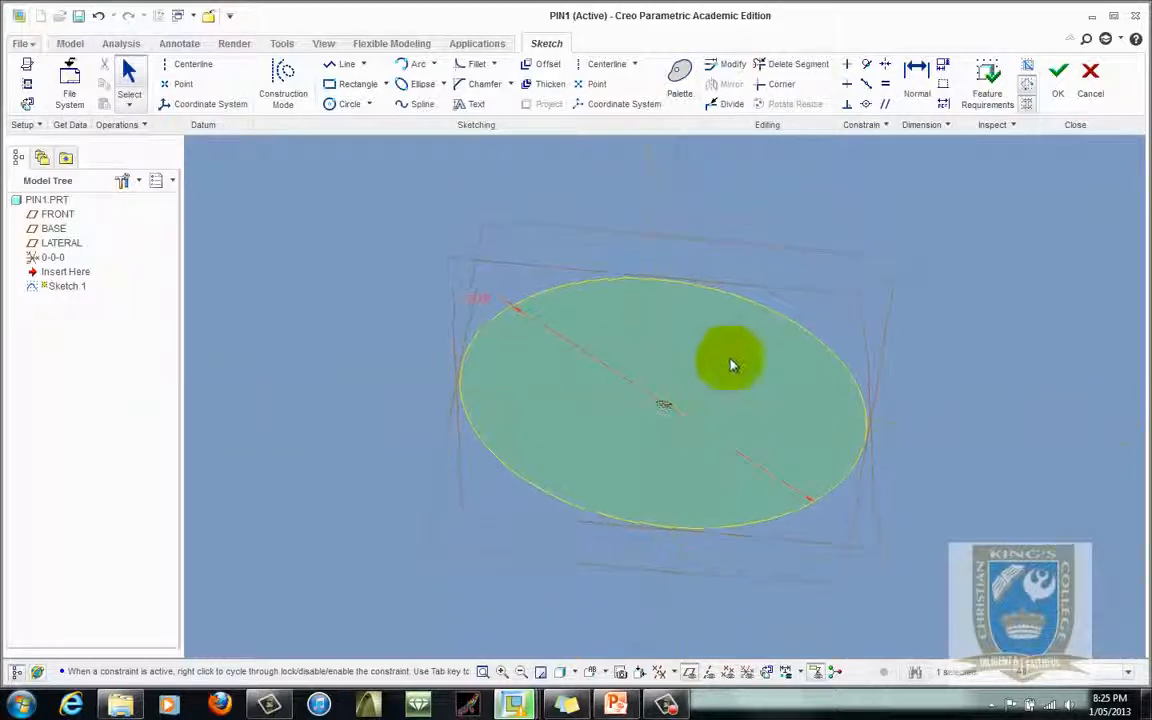
{"action": "left_click", "coordinate": [1058, 78]}
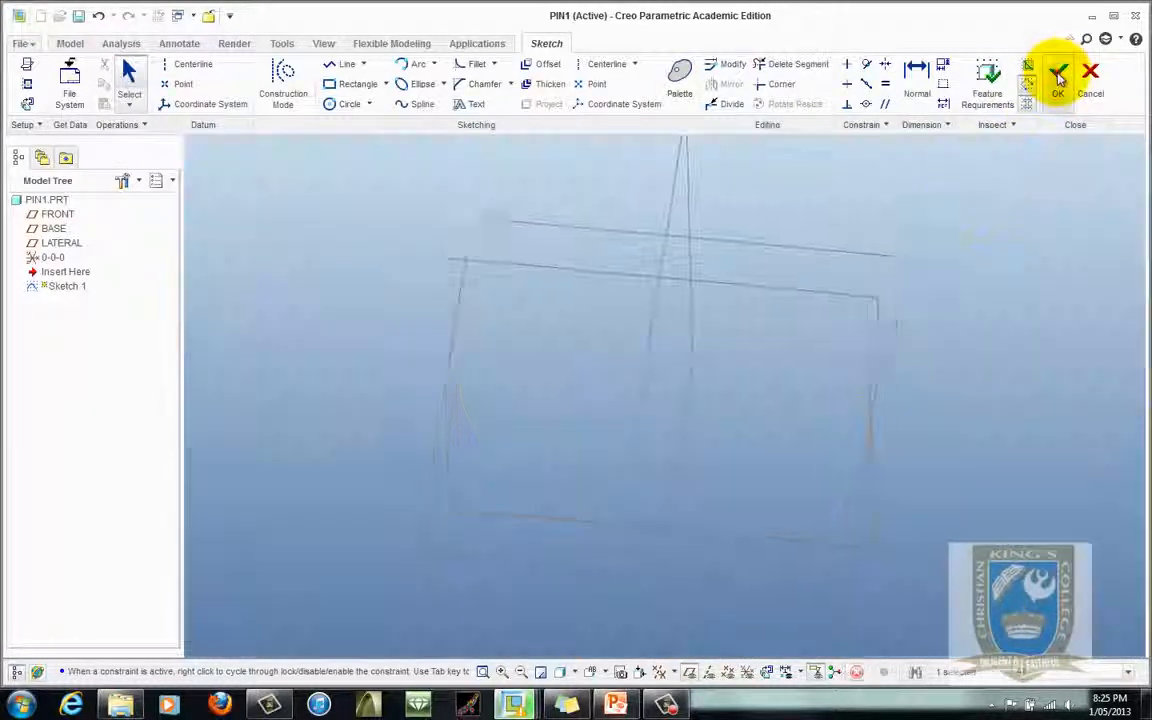
- Extrude the circle sketch to a depth of 7 as a solid disc
{"action": "left_click", "coordinate": [413, 80]}
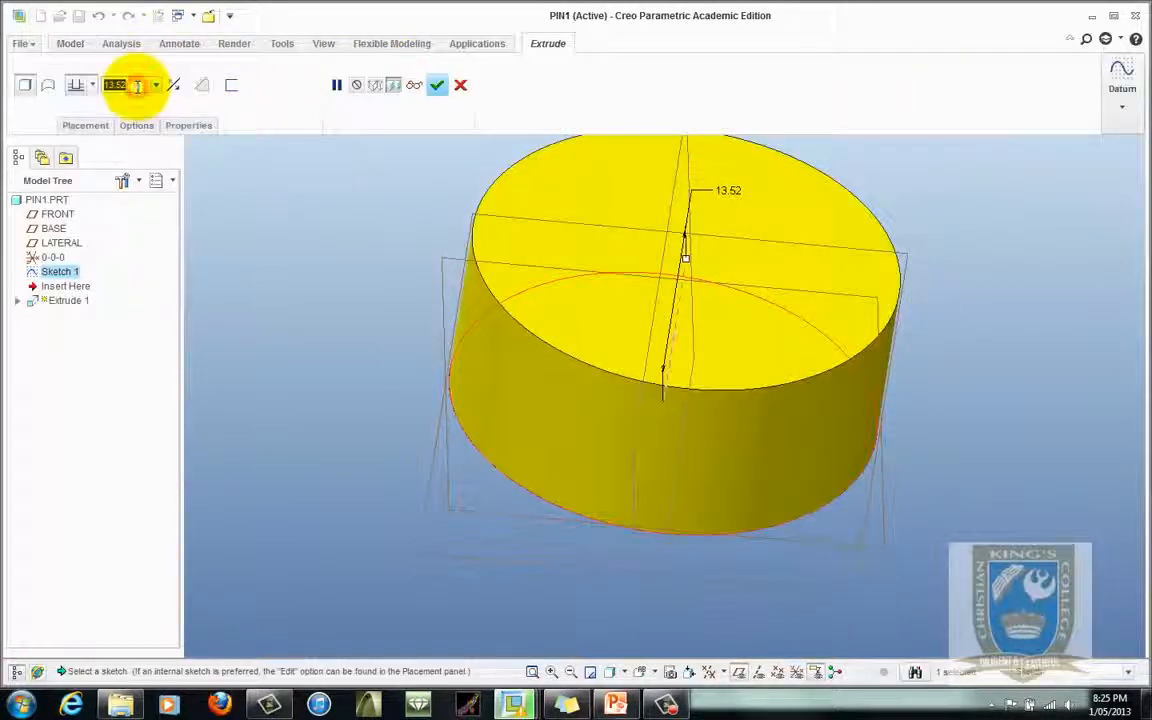
{"action": "type", "text": "7"}
{"action": "key", "text": "Return"}
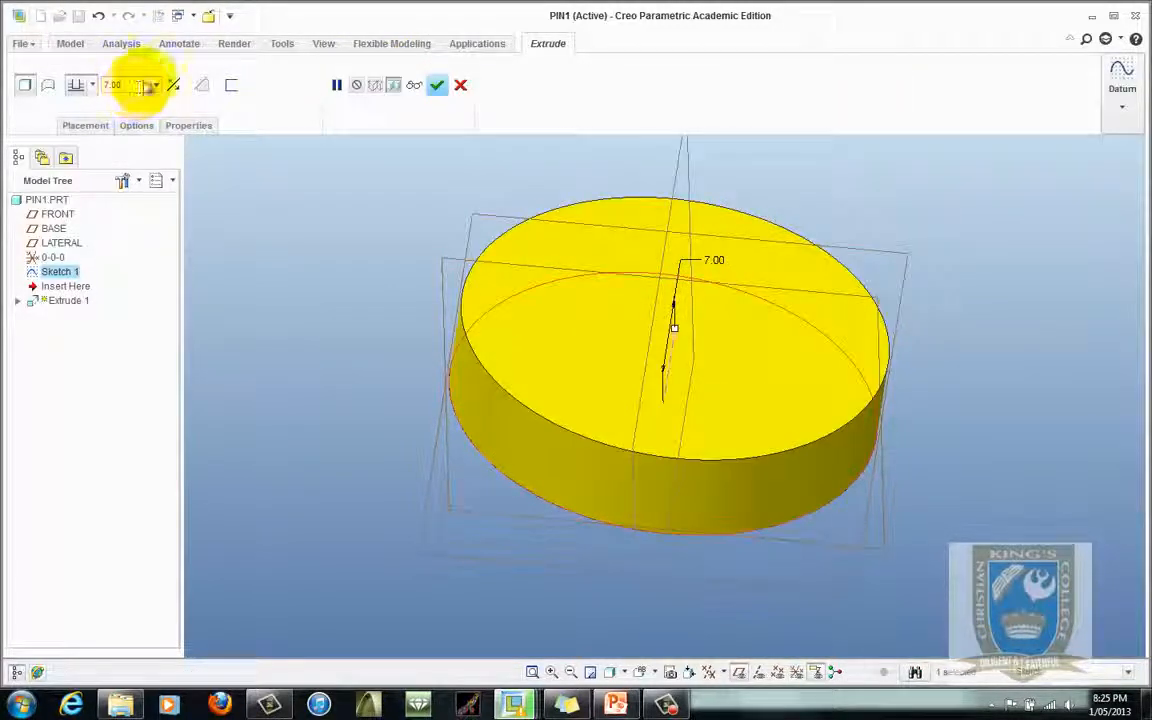
{"action": "left_click", "coordinate": [440, 85]}
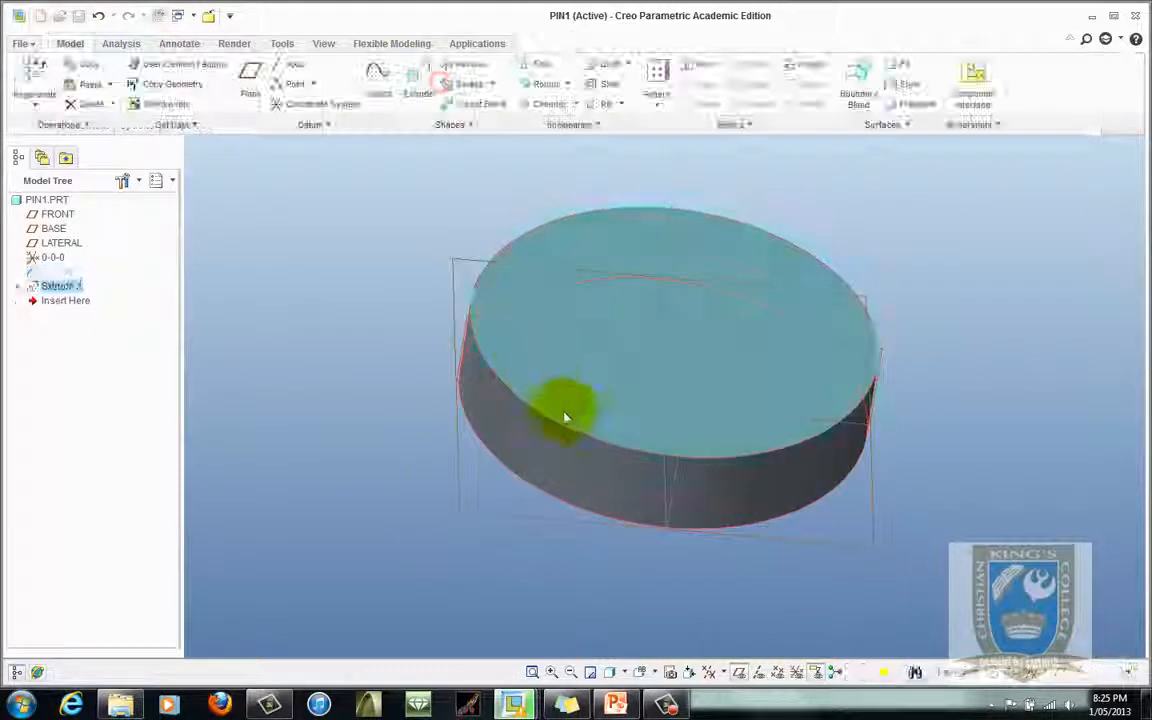
{"action": "mouse_move", "coordinate": [535, 453]}
{"action": "middle_mouse_down"}
{"action": "mouse_move", "coordinate": [580, 449]}
{"action": "mouse_move", "coordinate": [530, 445]}
{"action": "middle_mouse_up"}
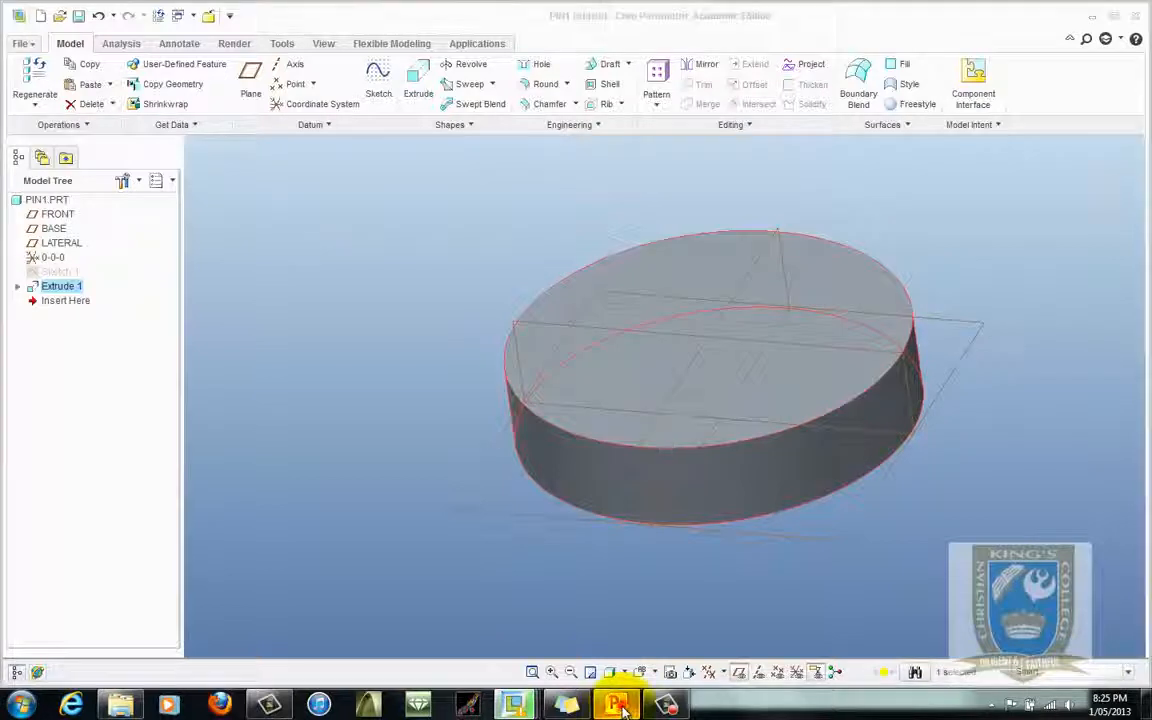
- Switch to PowerPoint to check the pin's dimensions on the Coupling Link detail drawing, and return to the PIN1 part
{"action": "left_click", "coordinate": [615, 705]}
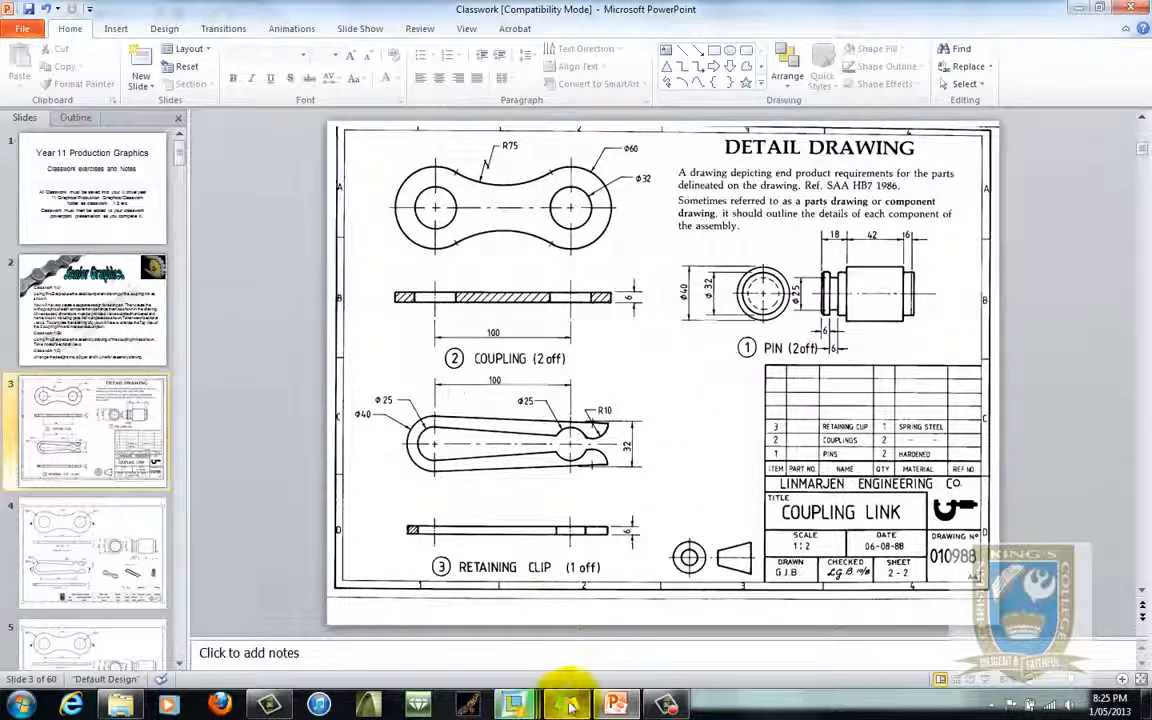
{"action": "mouse_move", "coordinate": [514, 700]}
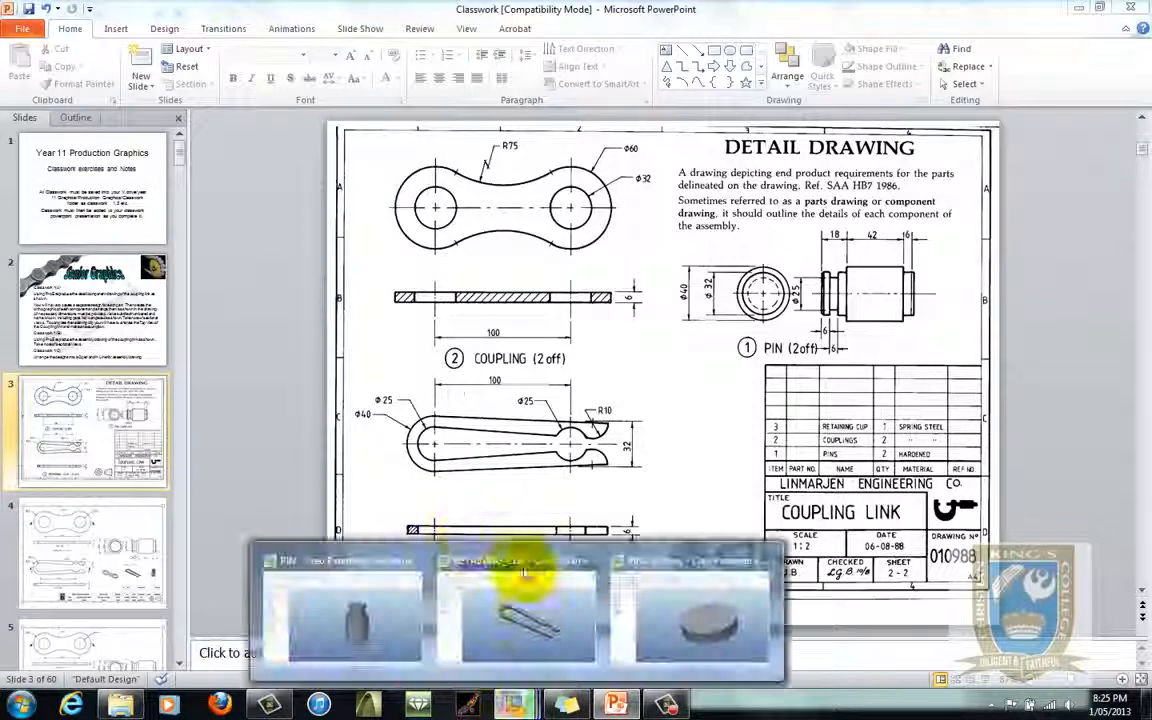
{"action": "left_click", "coordinate": [735, 648]}
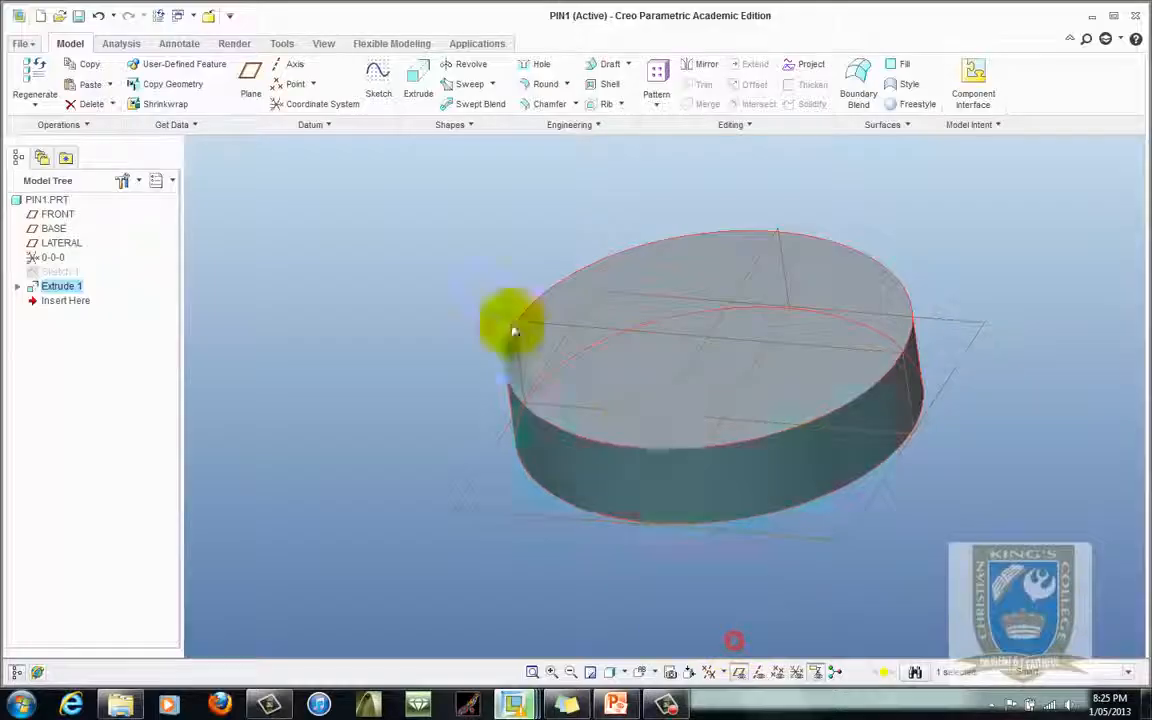
- On the disc's upper face, sketch a concentric circle, set its diameter to 40, and finish the sketch
{"action": "left_click", "coordinate": [614, 316]}
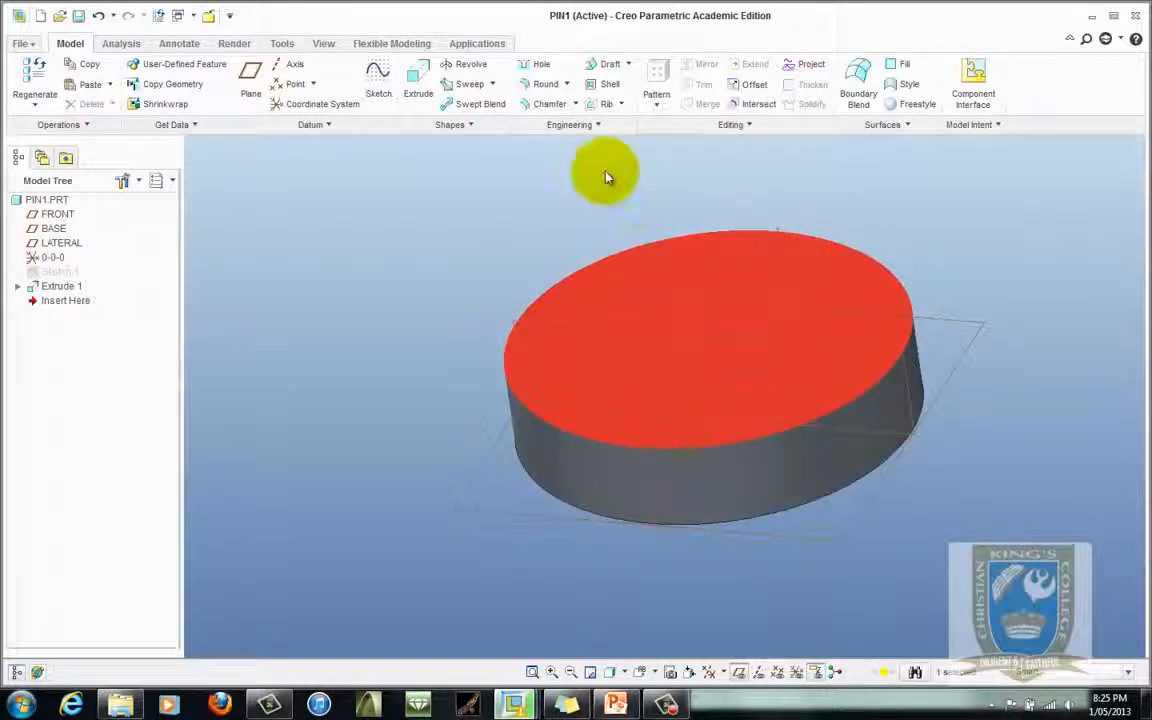
{"action": "left_click", "coordinate": [378, 75]}
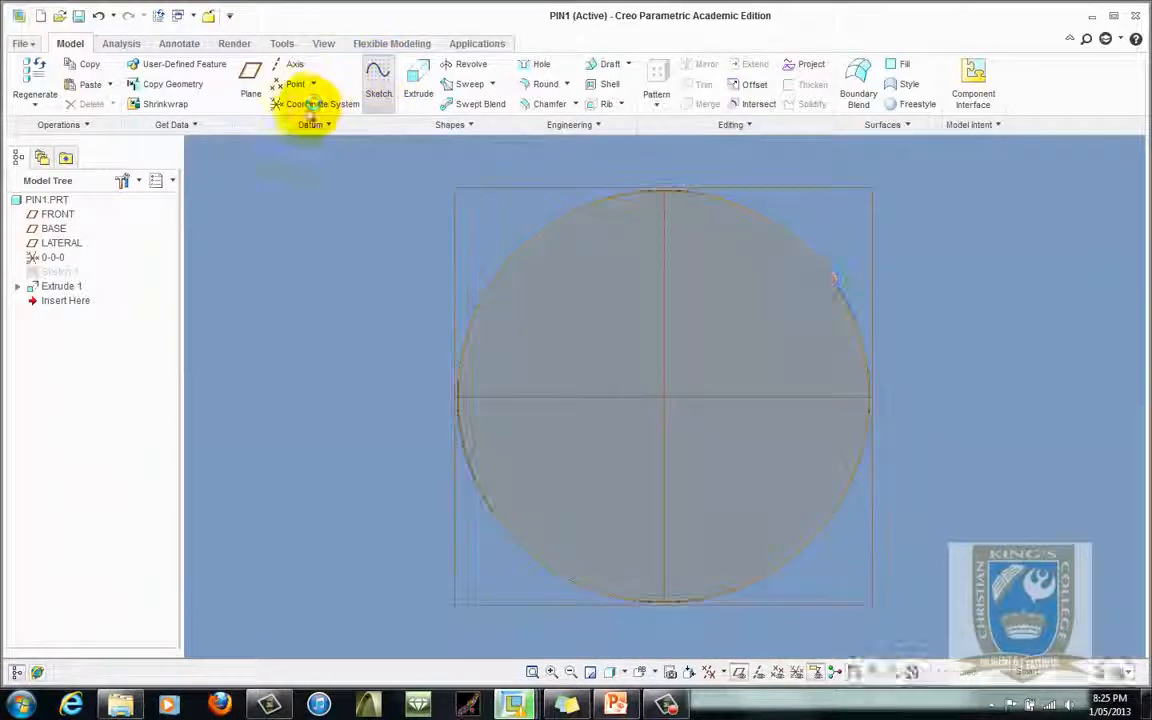
{"action": "left_click", "coordinate": [337, 105]}
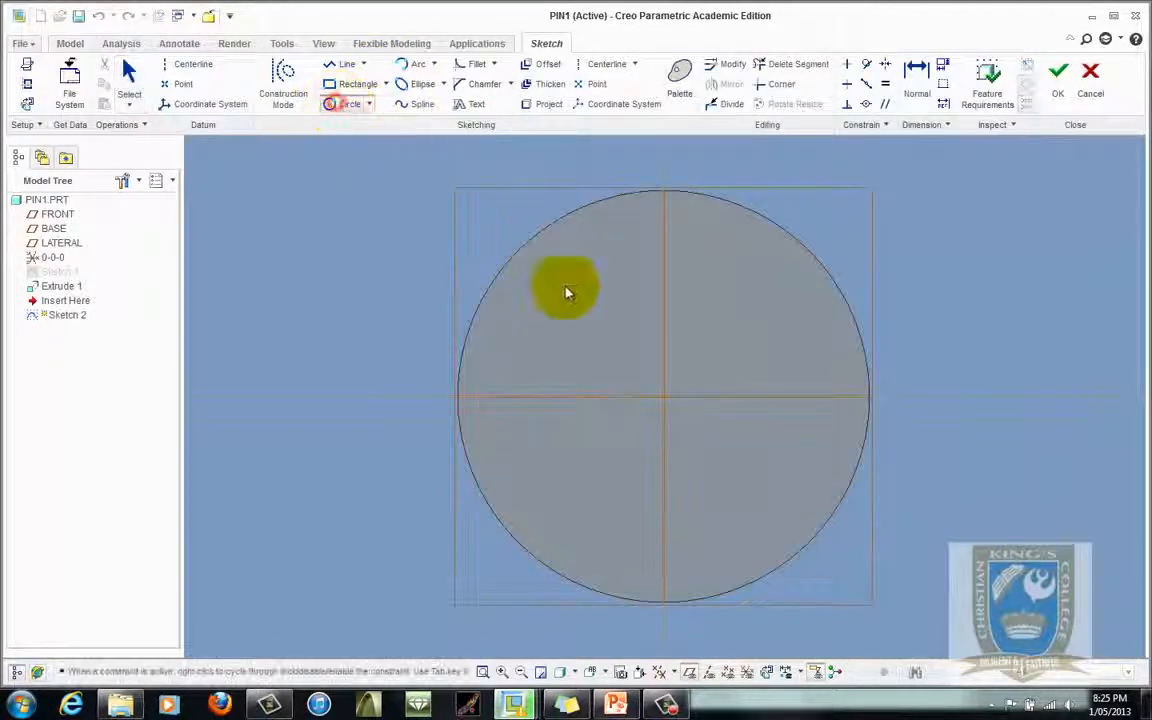
{"action": "left_click", "coordinate": [669, 402]}
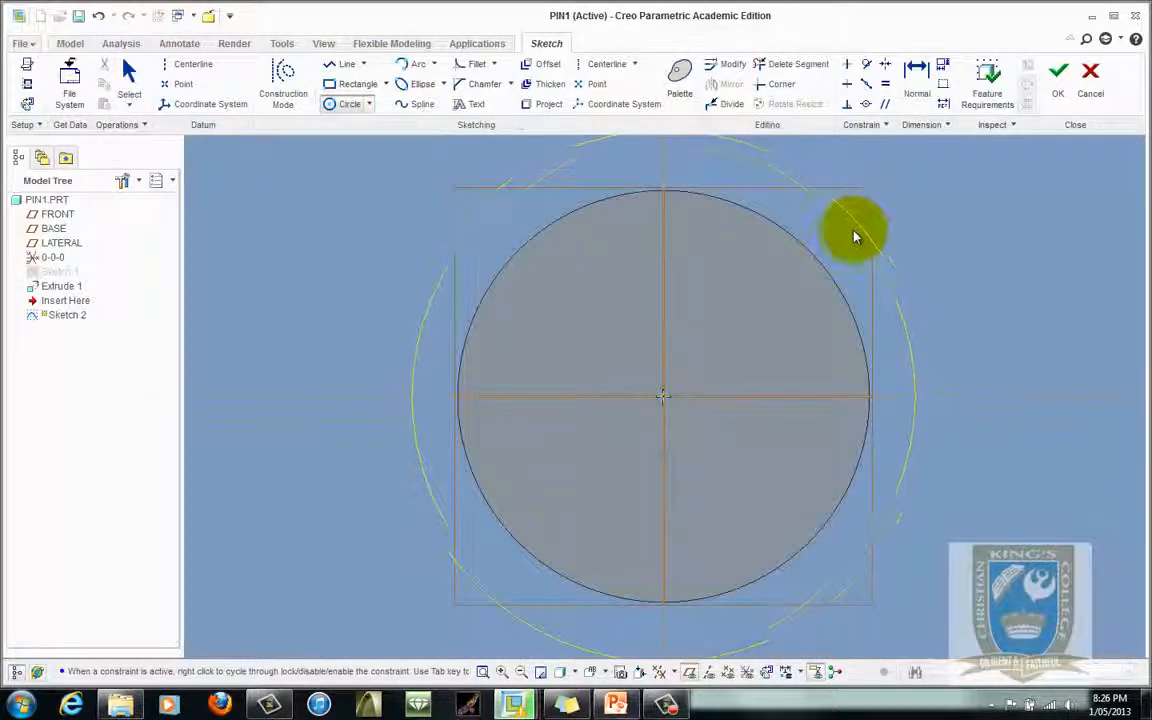
{"action": "left_click", "coordinate": [852, 237]}
{"action": "left_click", "coordinate": [126, 72]}
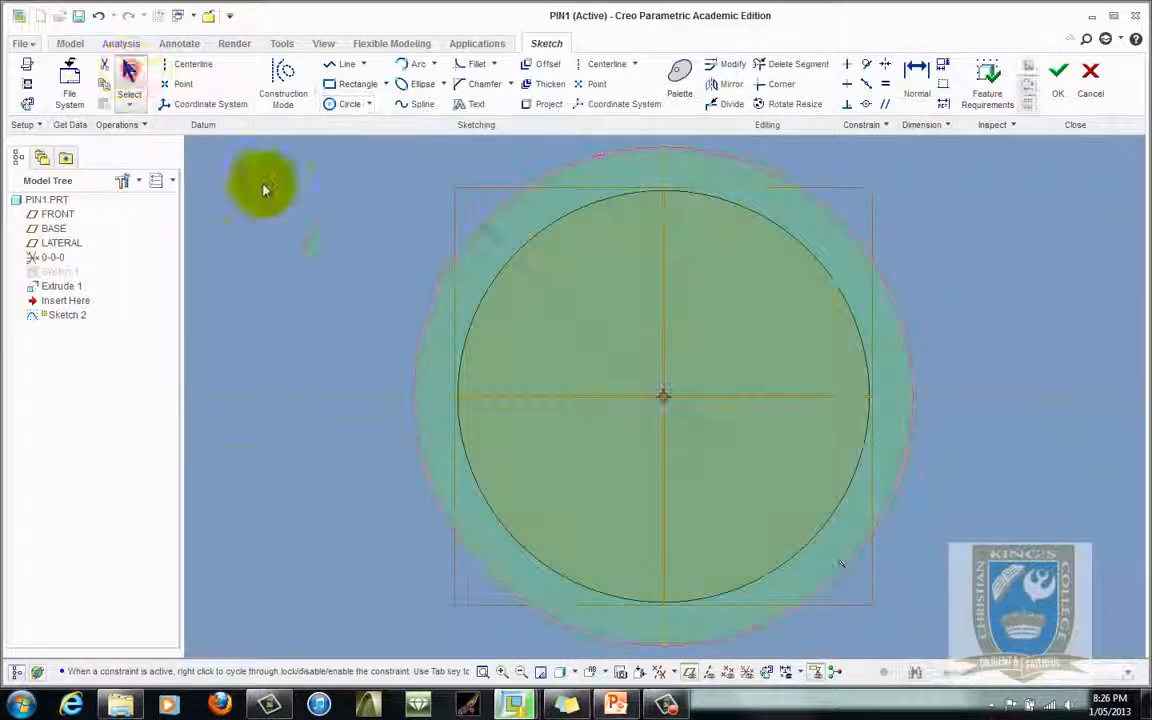
{"action": "left_click", "coordinate": [392, 166]}
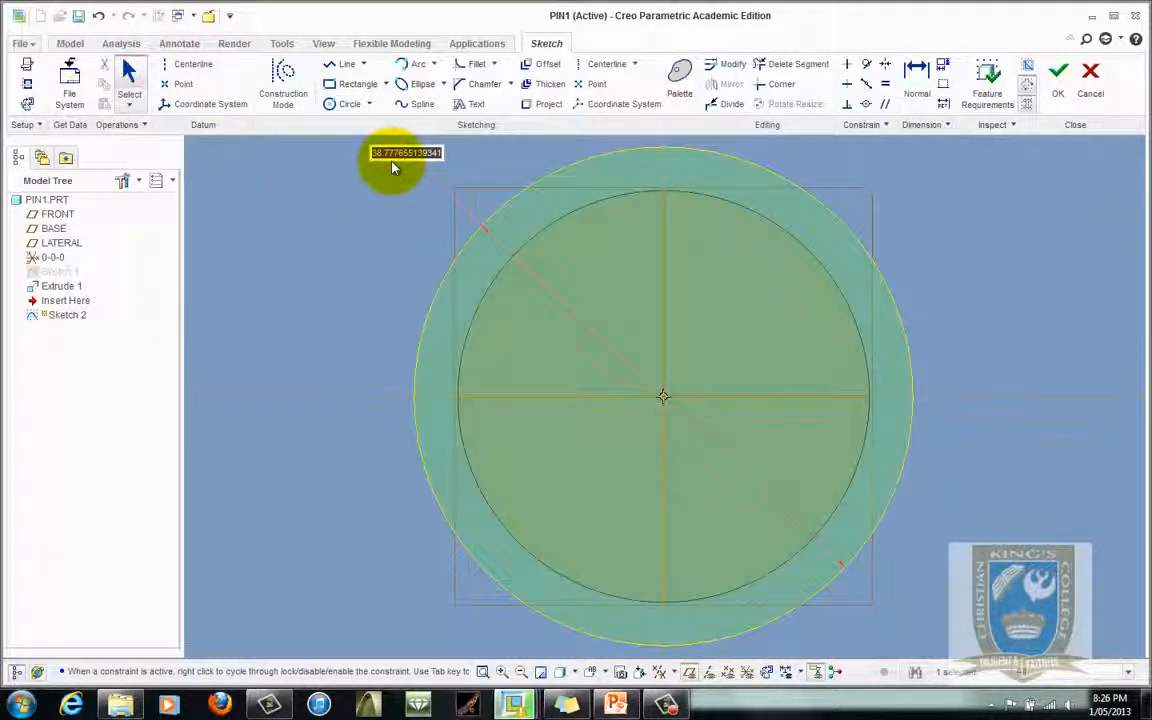
{"action": "key", "text": "Return"}
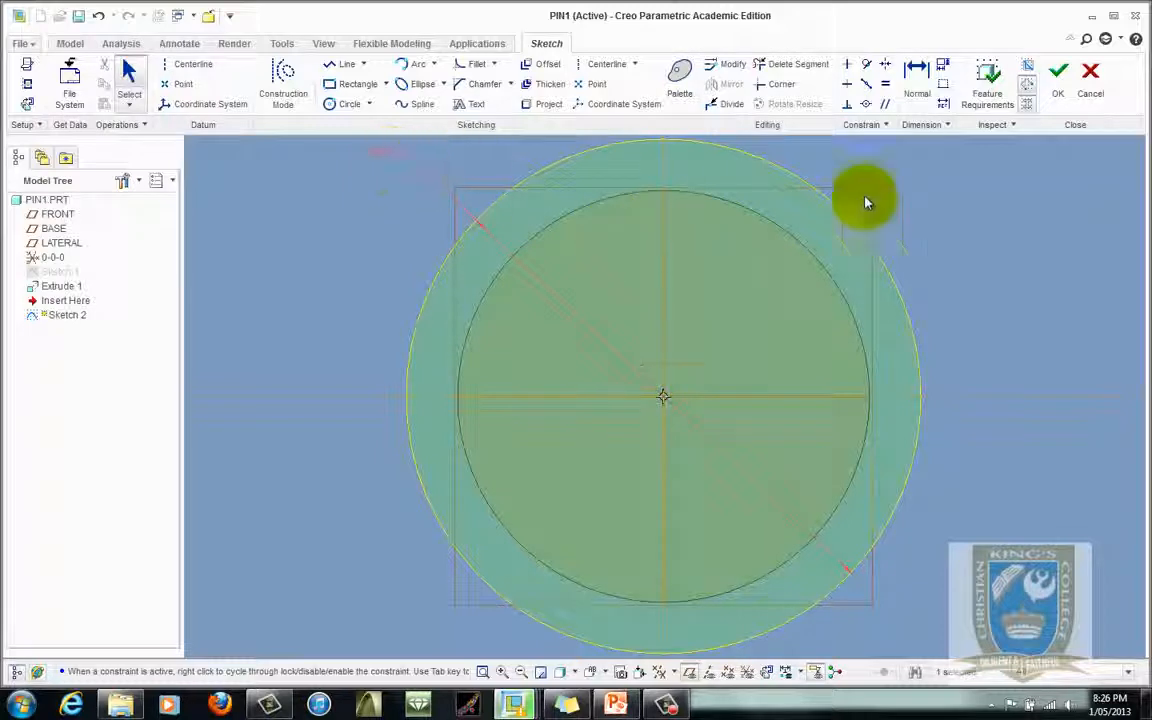
{"action": "left_click", "coordinate": [1058, 70]}
- Extrude the larger circle to a depth of 42 away from the disc
{"action": "middle_click_drag", "start_coordinate": [586, 360], "coordinate": [586, 319]}
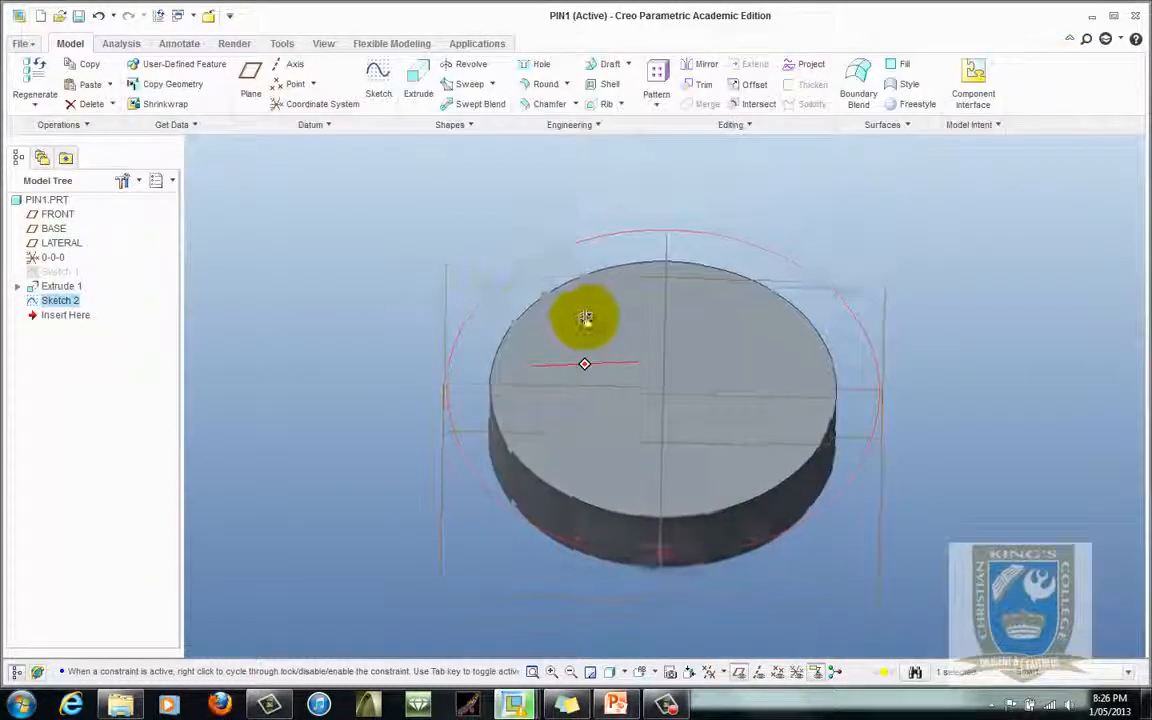
{"action": "left_click", "coordinate": [417, 72]}
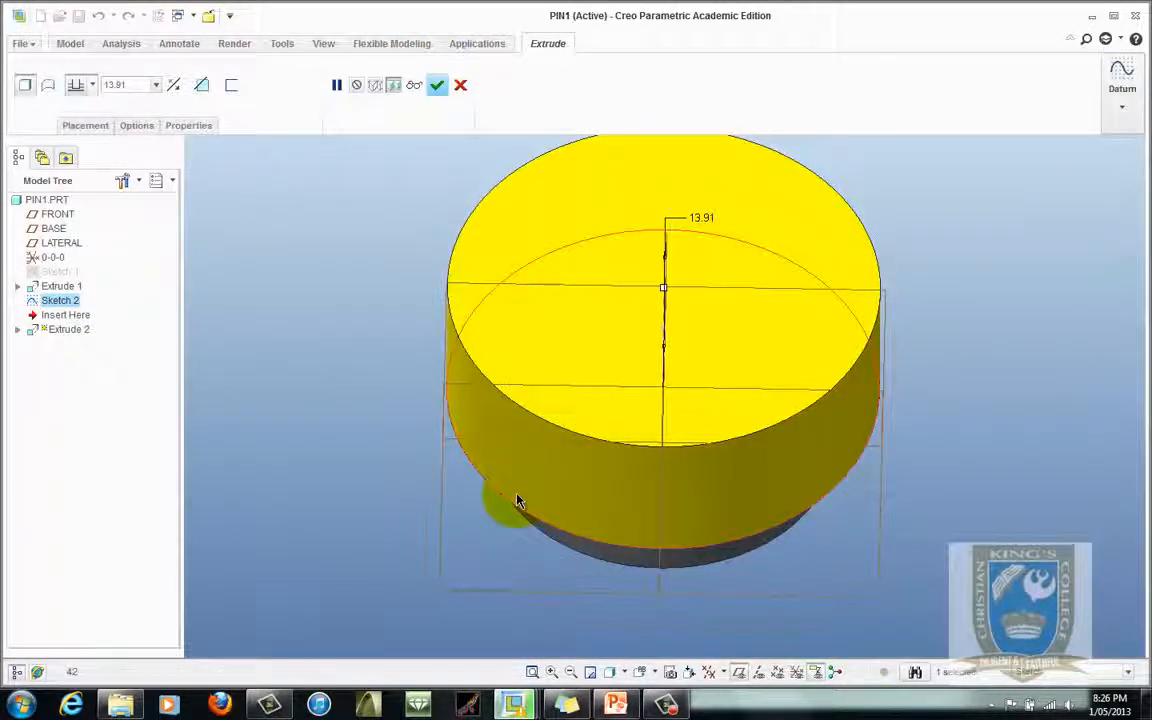
{"action": "double_click", "coordinate": [135, 85]}
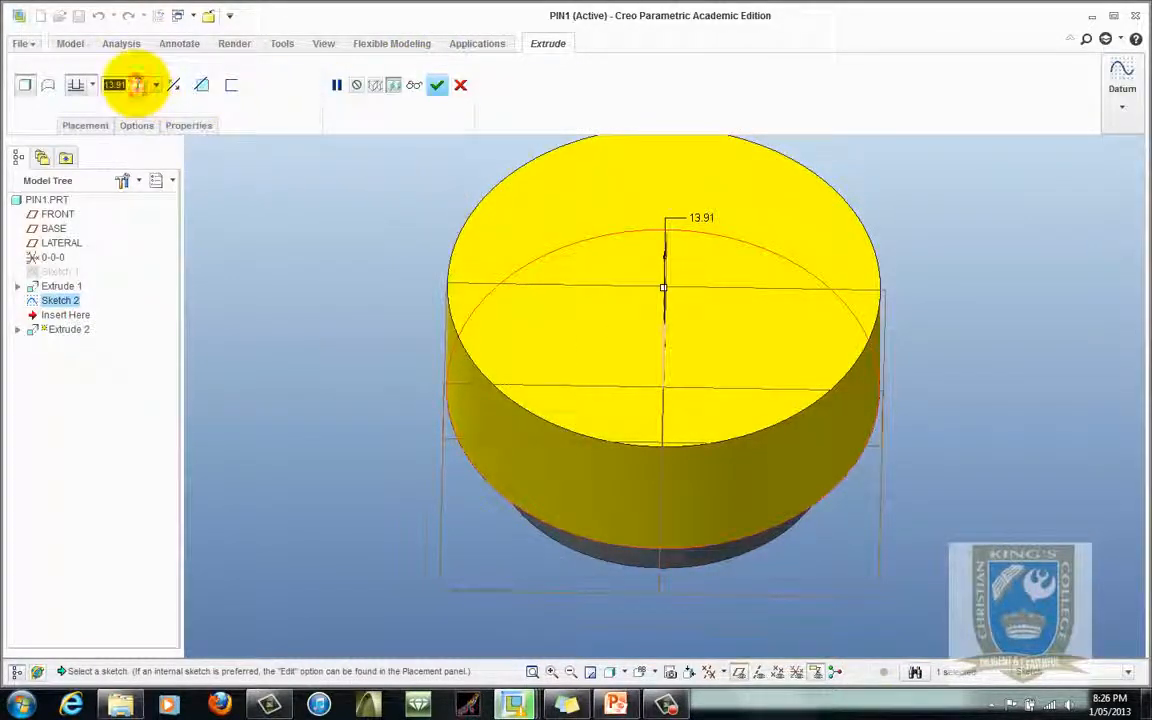
{"action": "type", "text": "42"}
{"action": "key", "text": "Return"}
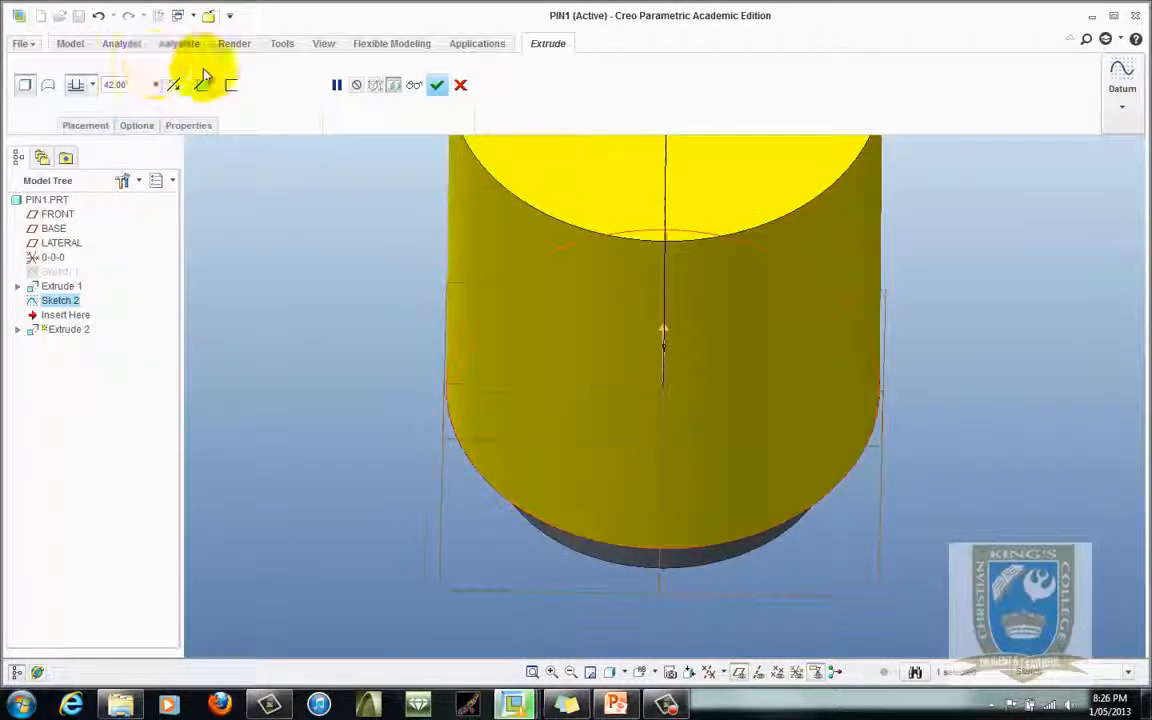
{"action": "left_click", "coordinate": [437, 85]}
- Open a new sketch on the free end face of the 42-long cylinder
{"action": "scroll", "coordinate": [625, 520], "scroll_direction": "up", "scroll_amount": 3}
{"action": "mouse_move", "coordinate": [650, 465]}
{"action": "middle_mouse_down"}
{"action": "mouse_move", "coordinate": [720, 458]}
{"action": "mouse_move", "coordinate": [722, 468]}
{"action": "mouse_move", "coordinate": [625, 455]}
{"action": "mouse_move", "coordinate": [588, 465]}
{"action": "mouse_move", "coordinate": [583, 450]}
{"action": "mouse_move", "coordinate": [622, 463]}
{"action": "middle_mouse_up"}
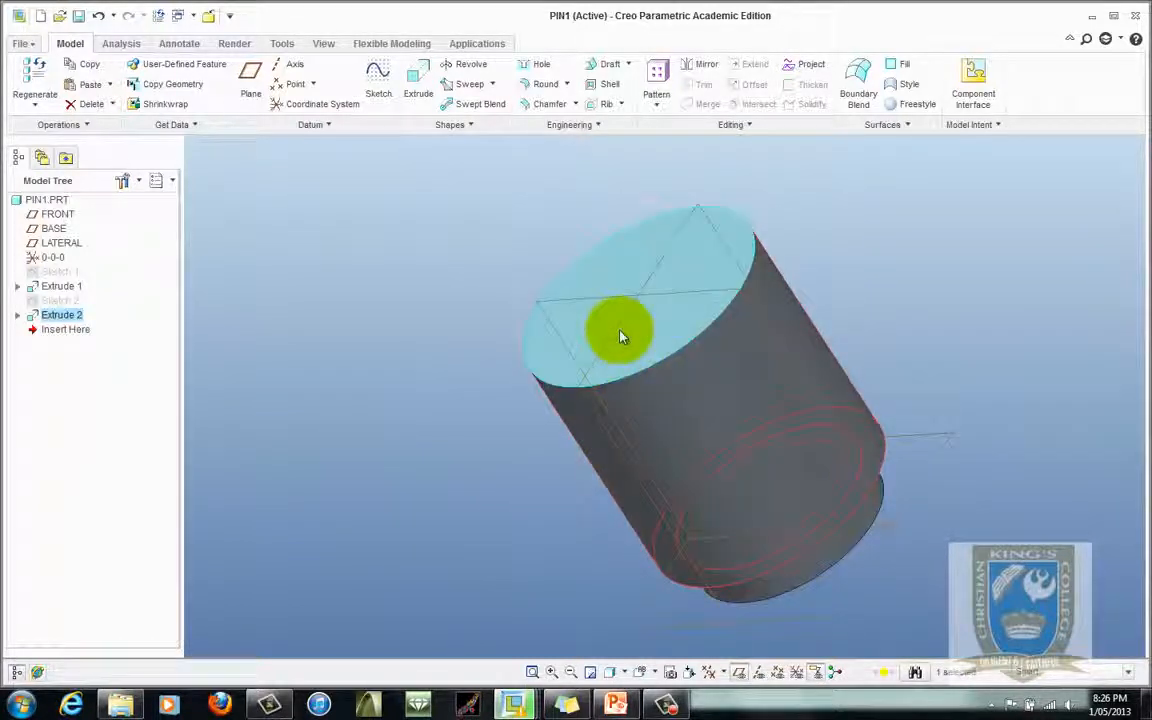
{"action": "left_click", "coordinate": [678, 324]}
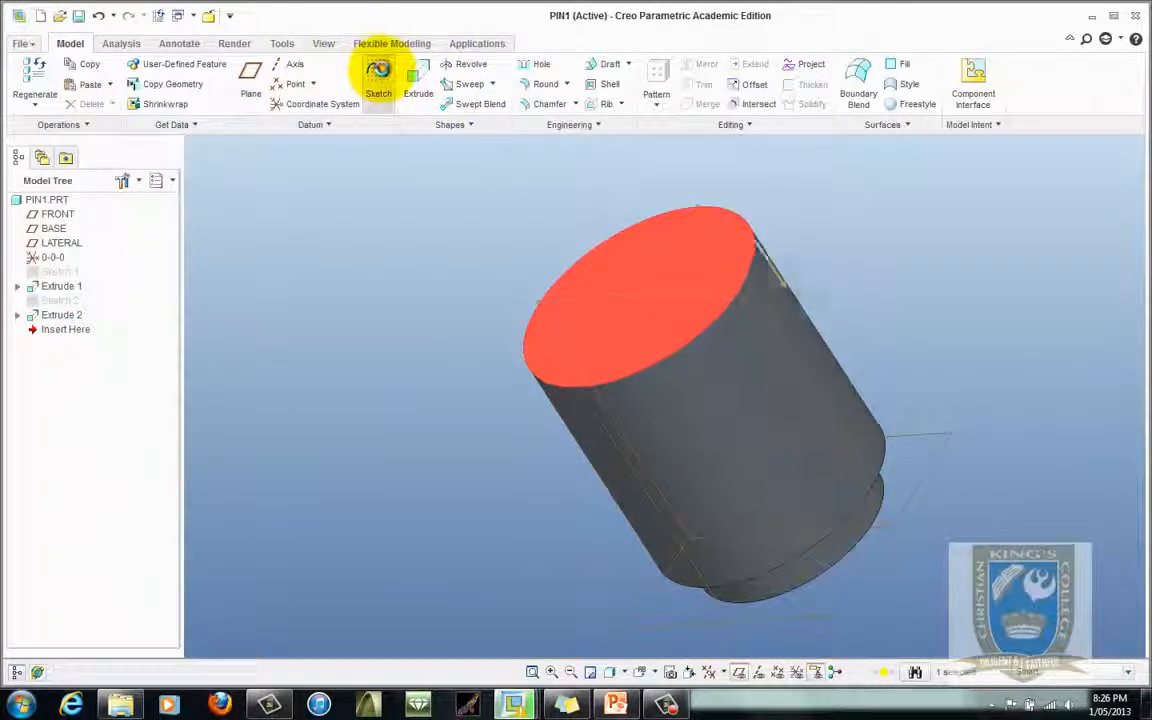
{"action": "left_click", "coordinate": [378, 70]}
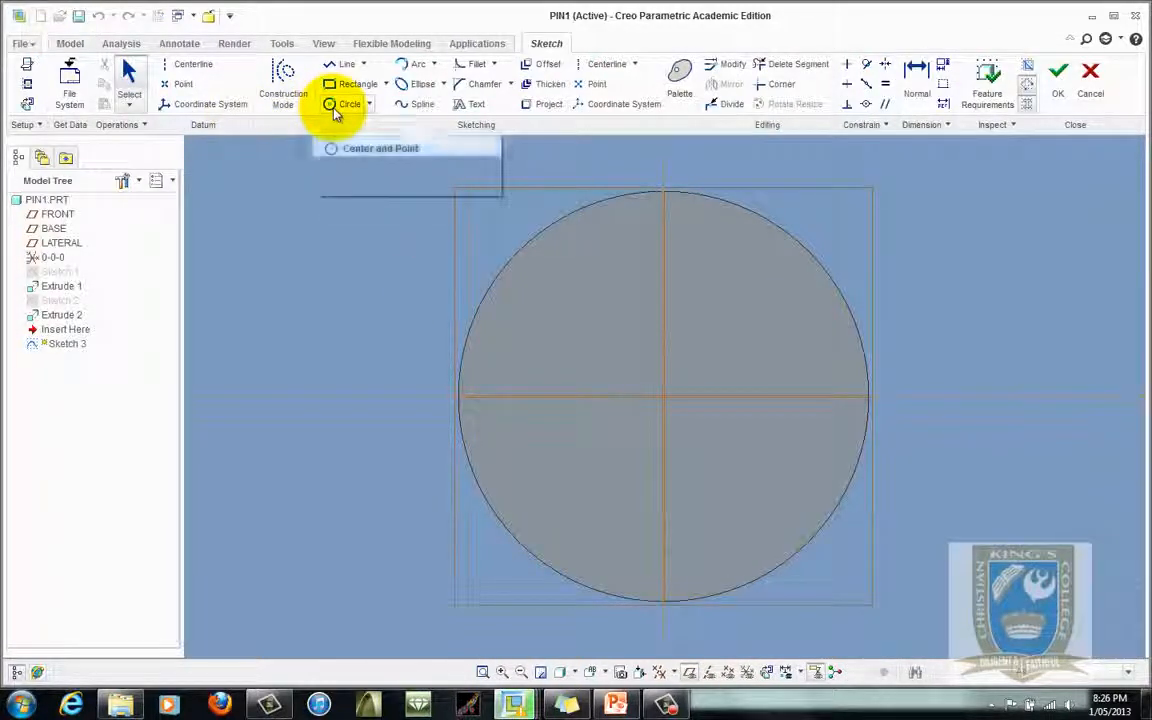
{"action": "left_click", "coordinate": [336, 108]}
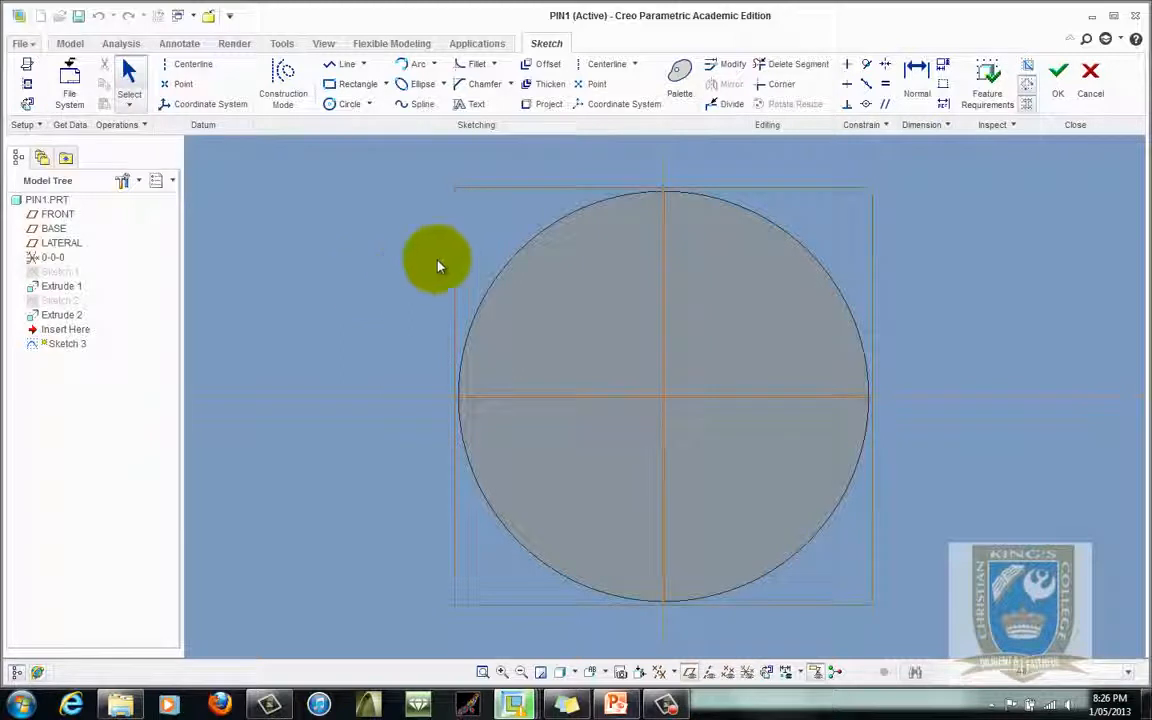
- Project both halves of the smaller disc's circular edge at the opposite end into the sketch, and finish the sketch
{"action": "left_click", "coordinate": [545, 106]}
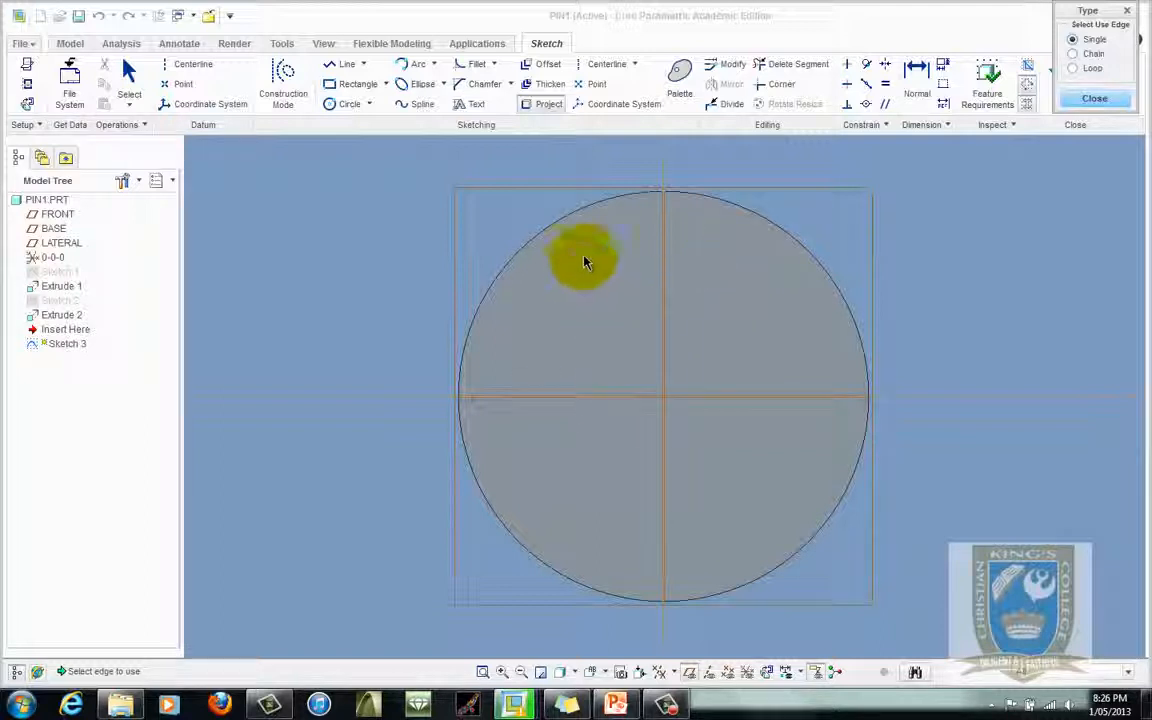
{"action": "mouse_move", "coordinate": [823, 355]}
{"action": "middle_mouse_down"}
{"action": "mouse_move", "coordinate": [732, 354]}
{"action": "mouse_move", "coordinate": [714, 387]}
{"action": "middle_mouse_up"}
{"action": "scroll", "coordinate": [345, 396], "scroll_direction": "up", "scroll_amount": 4}
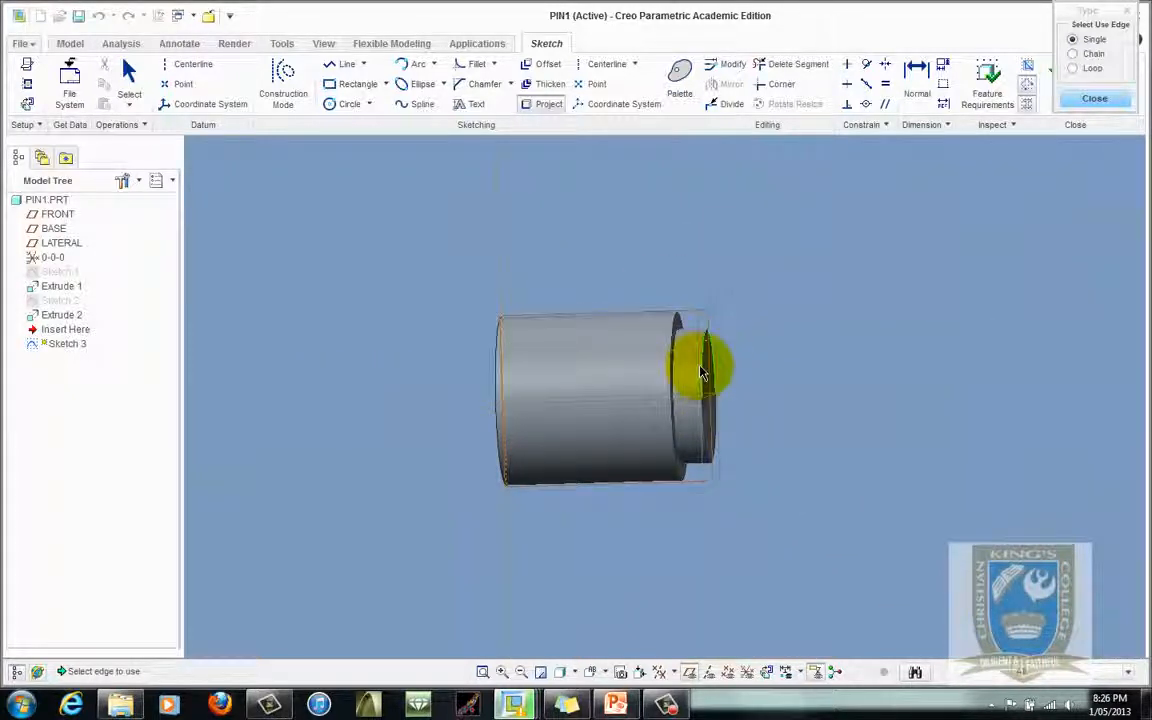
{"action": "middle_click_drag", "start_coordinate": [609, 369], "coordinate": [692, 371]}
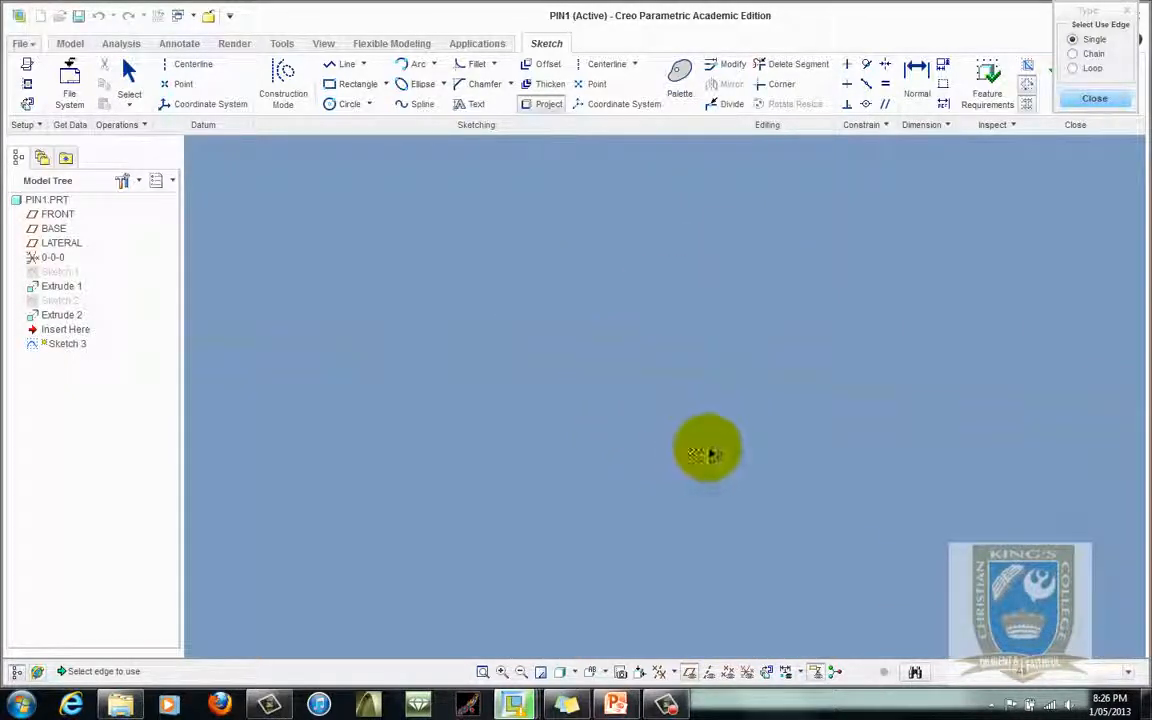
{"action": "left_click", "coordinate": [483, 671]}
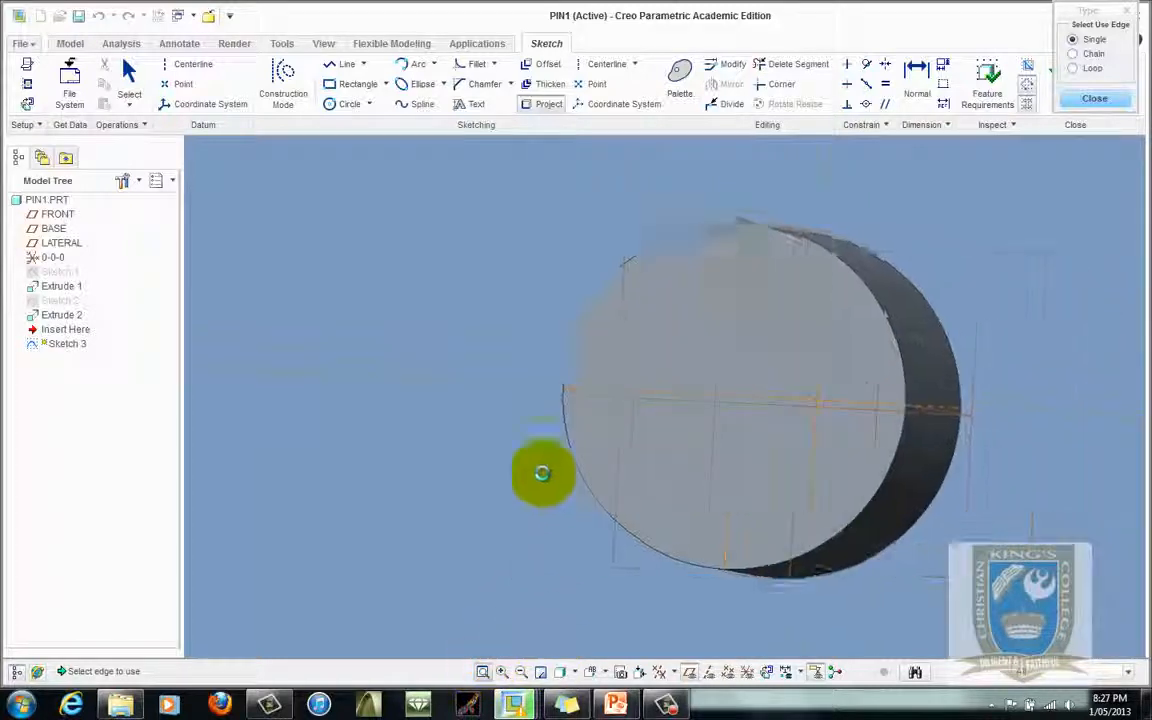
{"action": "left_click", "coordinate": [26, 103]}
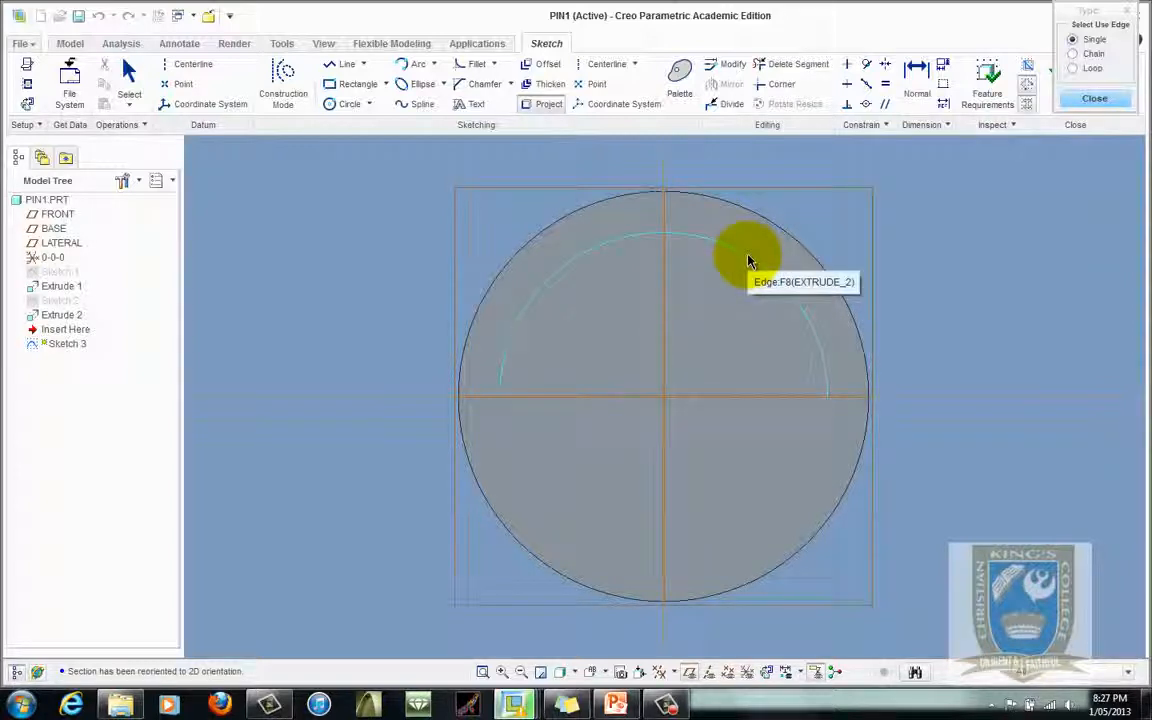
{"action": "left_click", "coordinate": [748, 255]}
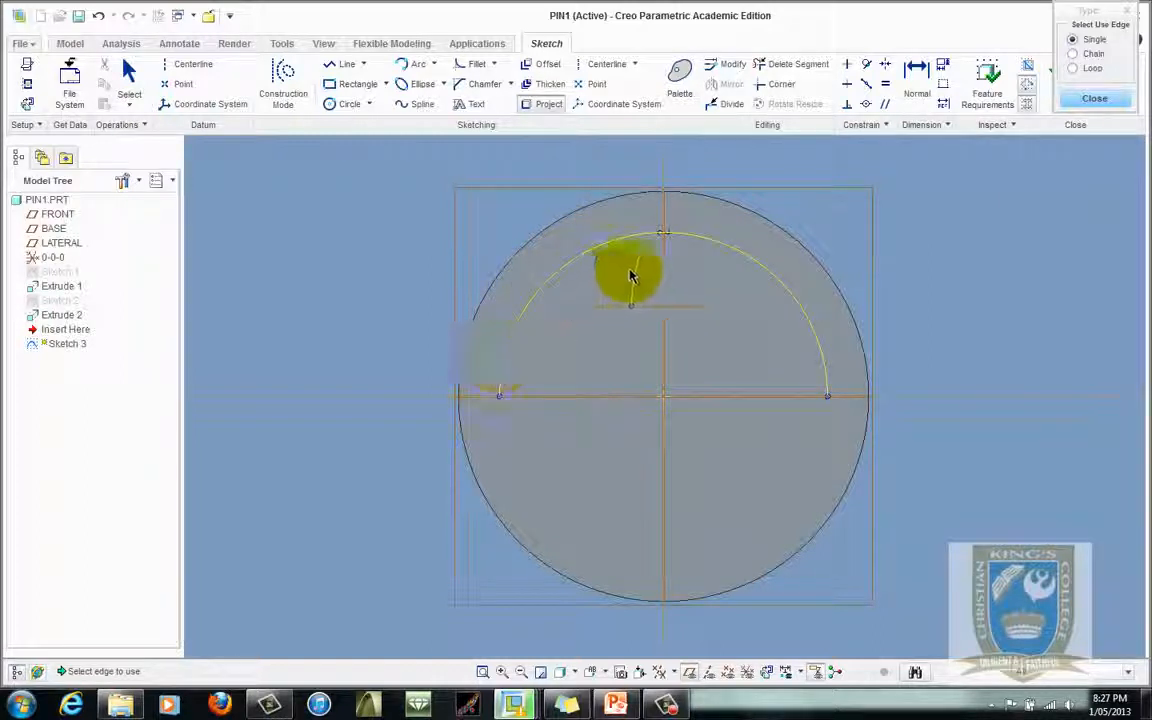
{"action": "left_click", "coordinate": [762, 286]}
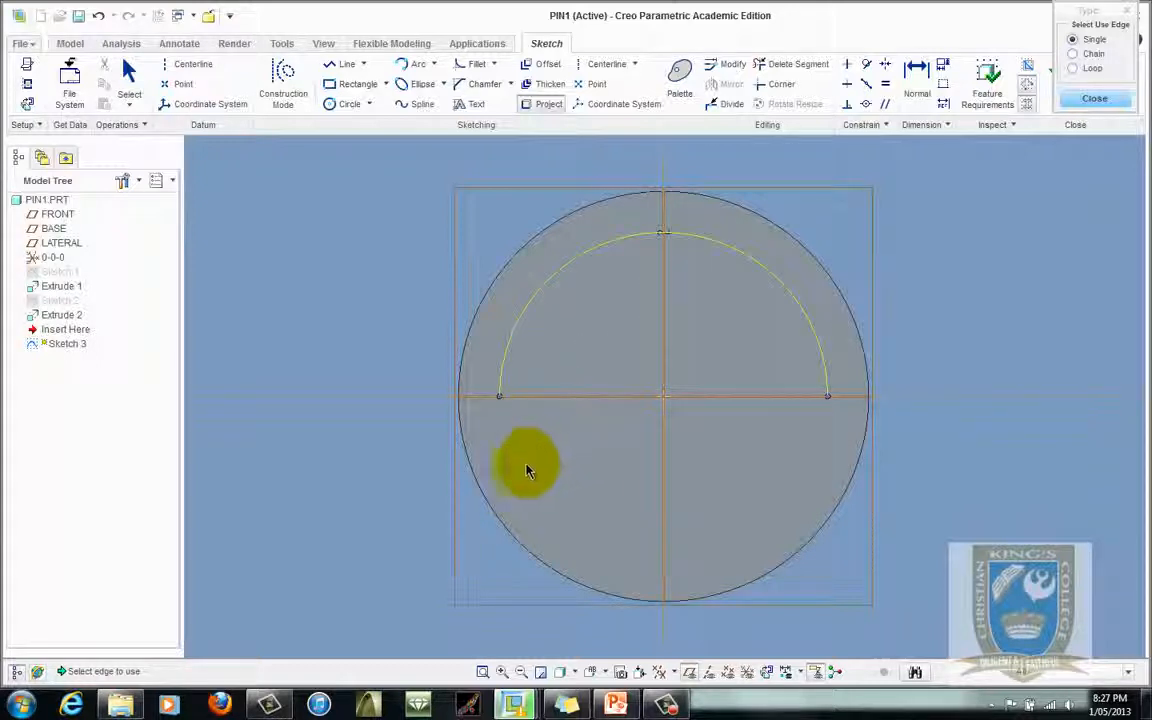
{"action": "left_click", "coordinate": [518, 468]}
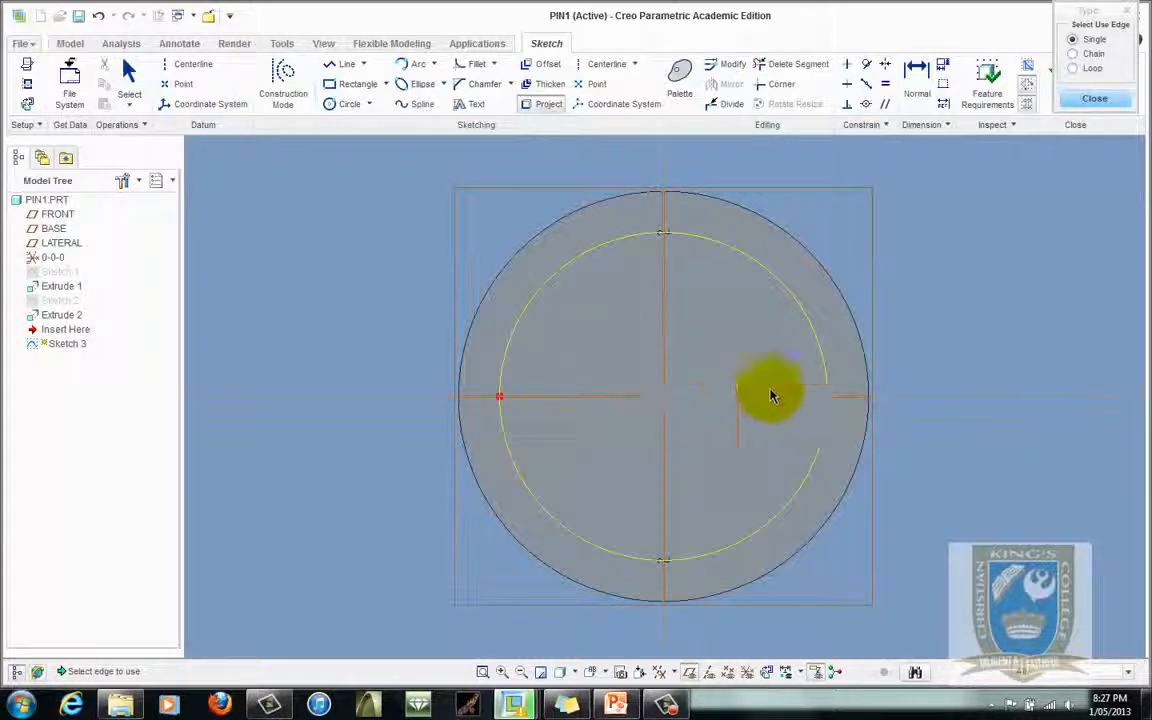
{"action": "left_click", "coordinate": [1095, 98]}
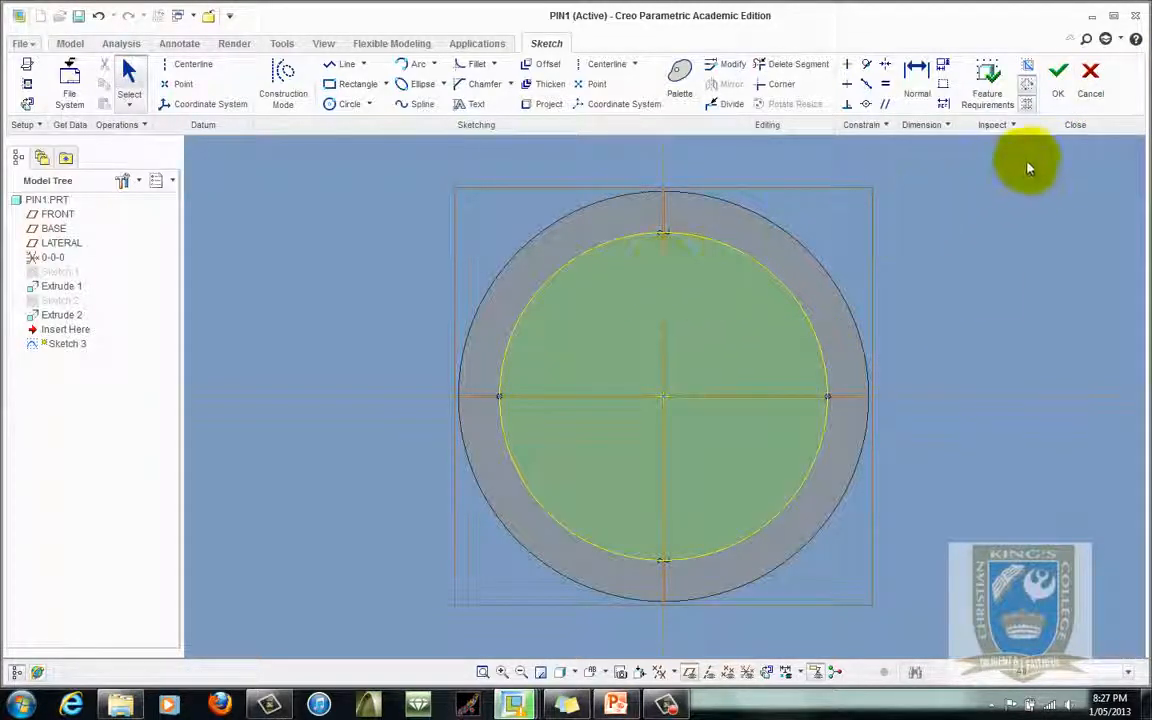
{"action": "left_click", "coordinate": [1059, 72]}
- Extrude the projected circle to a depth of 6 outward from the large cylinder's end face
{"action": "middle_click_drag", "start_coordinate": [674, 309], "coordinate": [676, 293]}
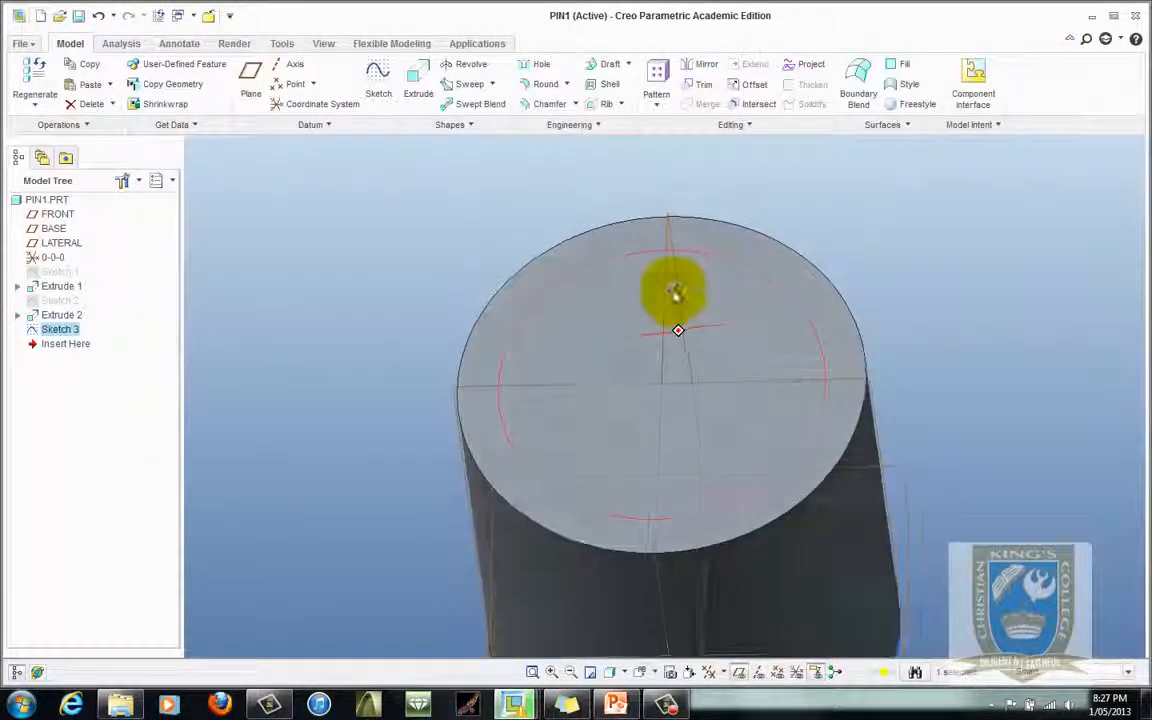
{"action": "left_click", "coordinate": [418, 80]}
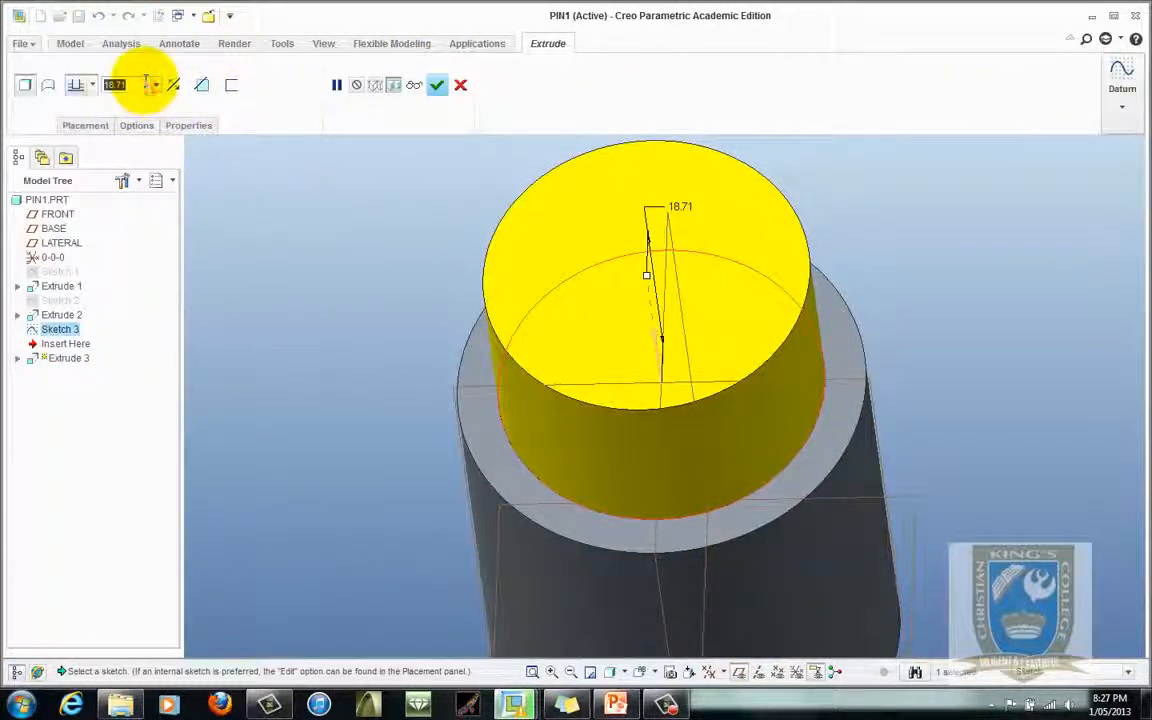
{"action": "type", "text": "6"}
{"action": "key", "text": "Return"}
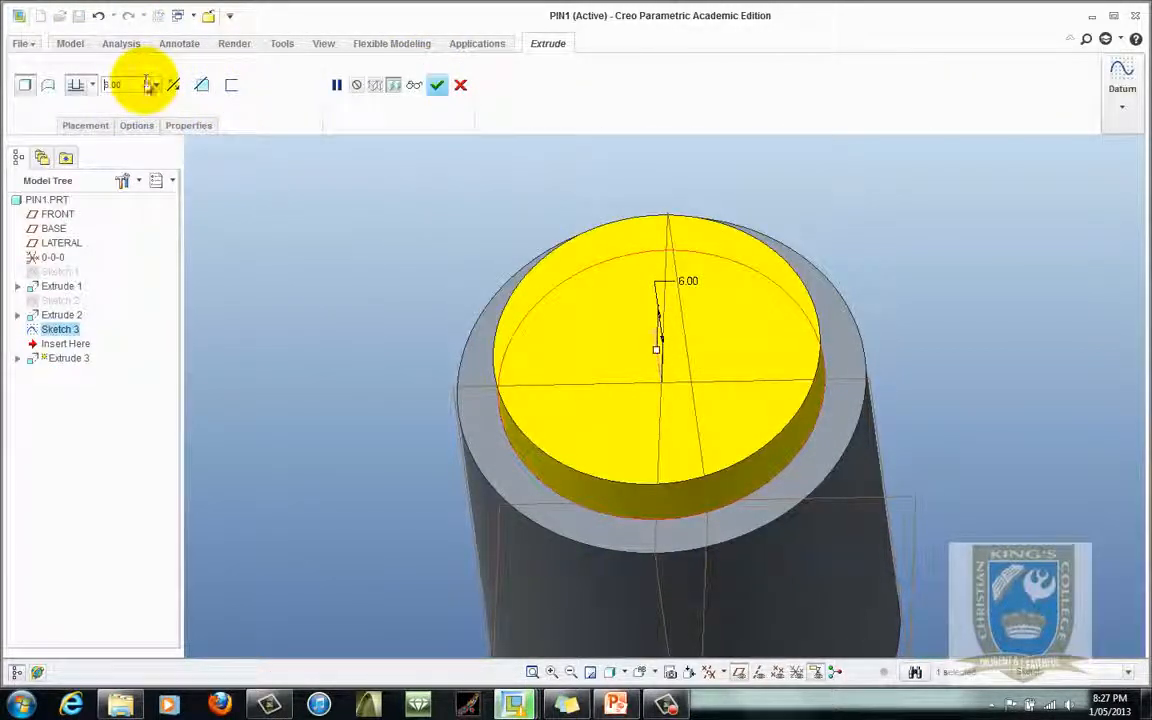
{"action": "left_click", "coordinate": [436, 85]}
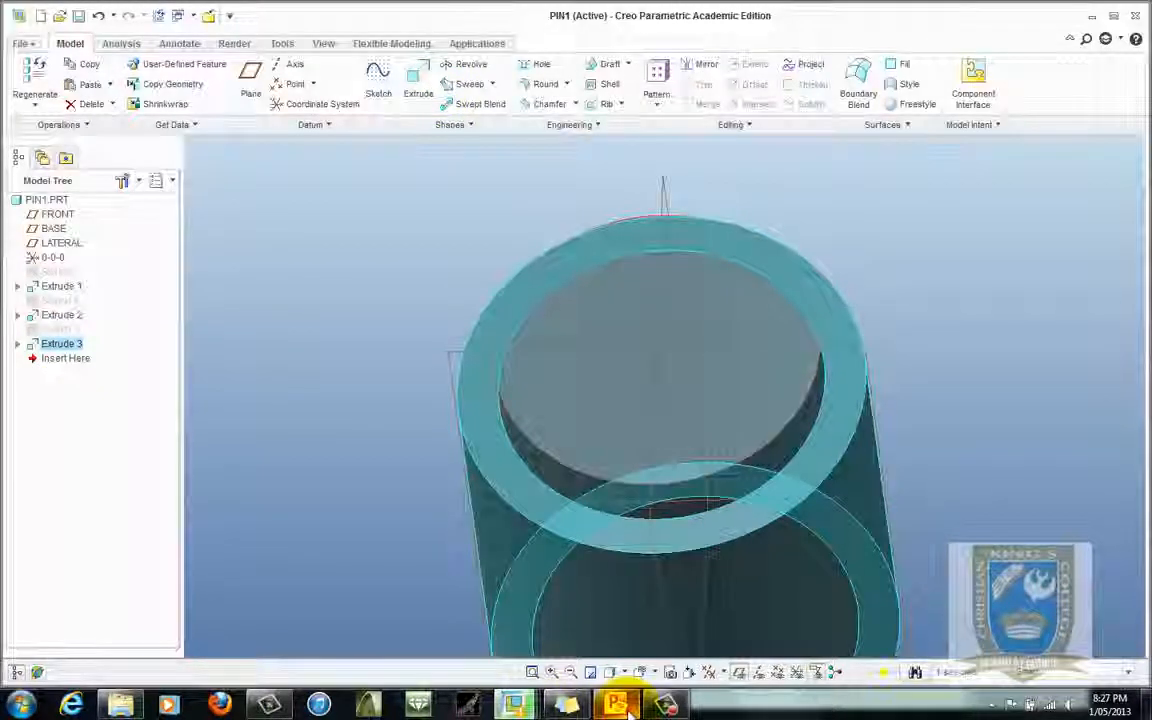
- Switch to PowerPoint to check the pin's groove dimensions on the detail drawing, and return to the PIN1 part
{"action": "key", "text": "alt+Tab"}
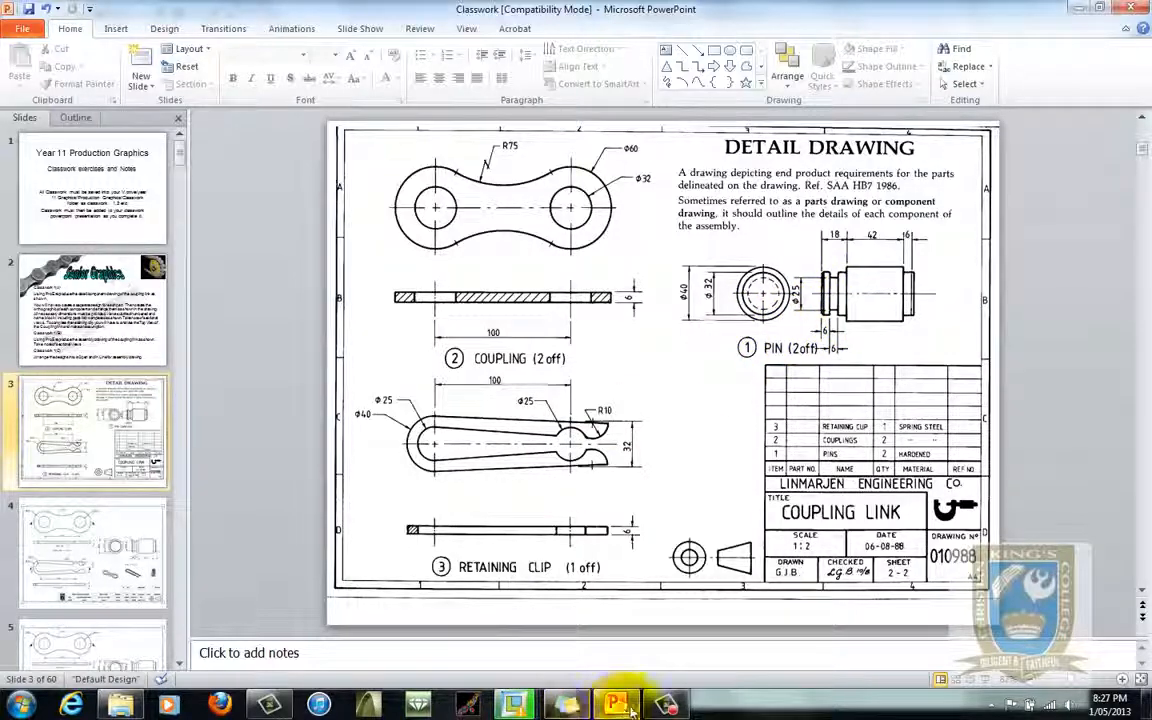
{"action": "left_click", "coordinate": [514, 690]}
{"action": "left_click", "coordinate": [673, 625]}
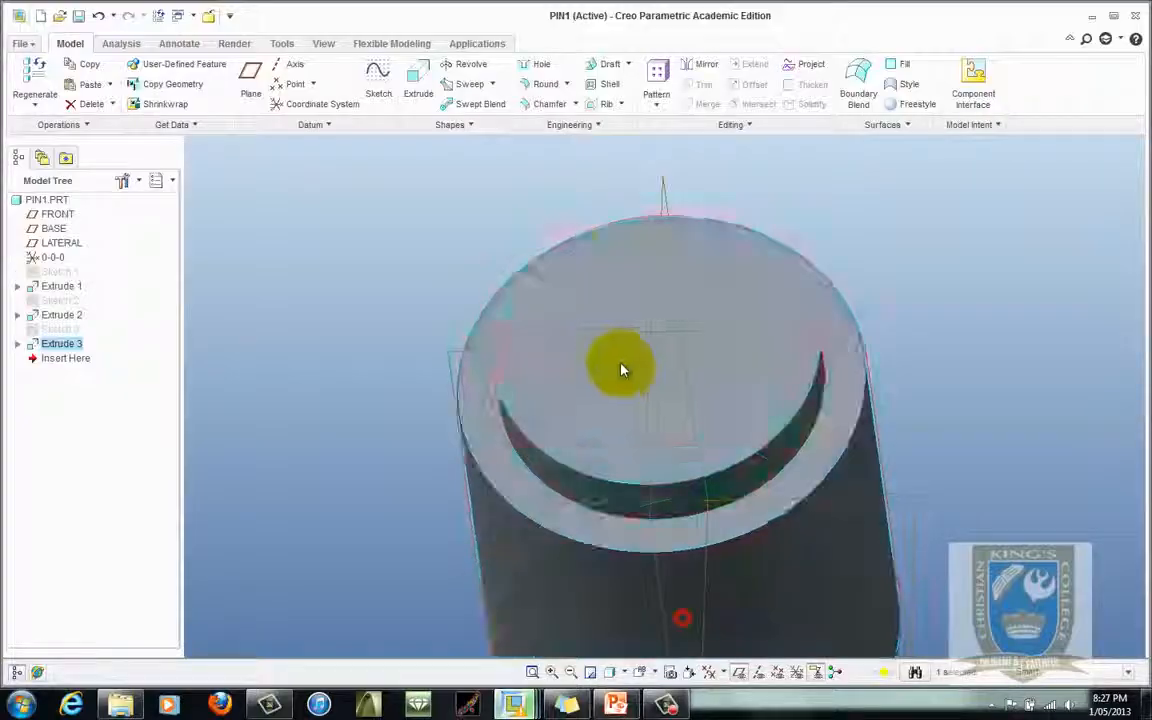
- On the new 6-deep disc's end face, sketch a concentric circle, set its diameter to 25, and finish the sketch
{"action": "left_click", "coordinate": [612, 299]}
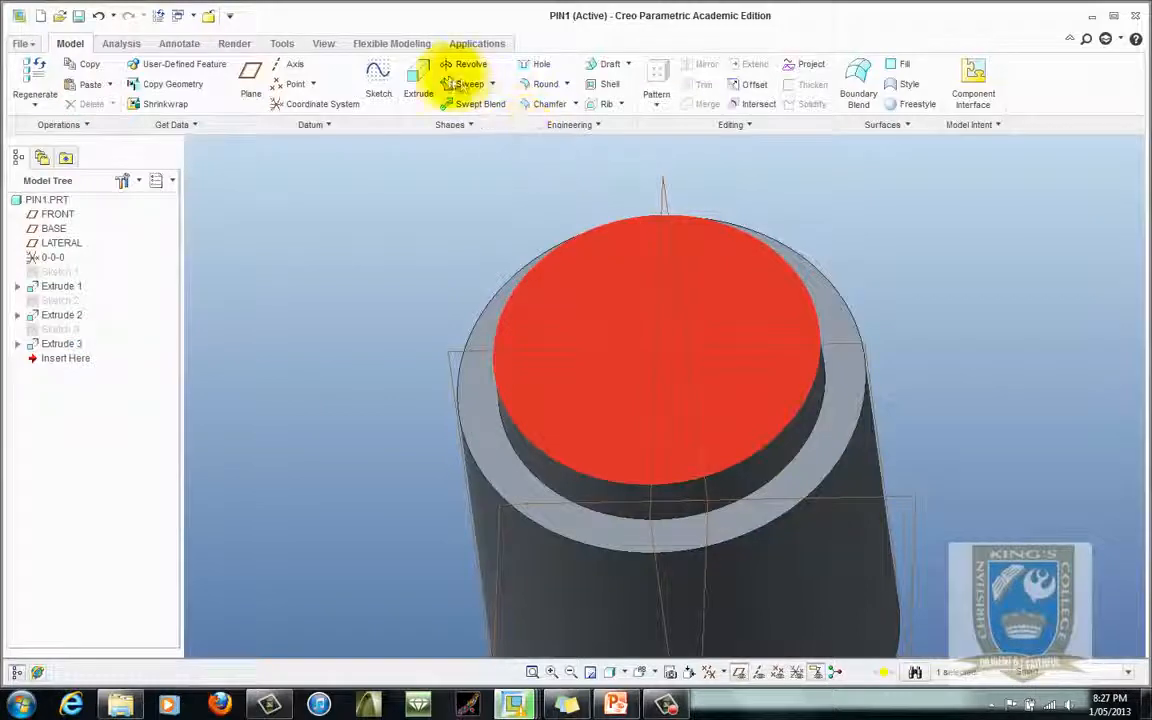
{"action": "left_click", "coordinate": [378, 80]}
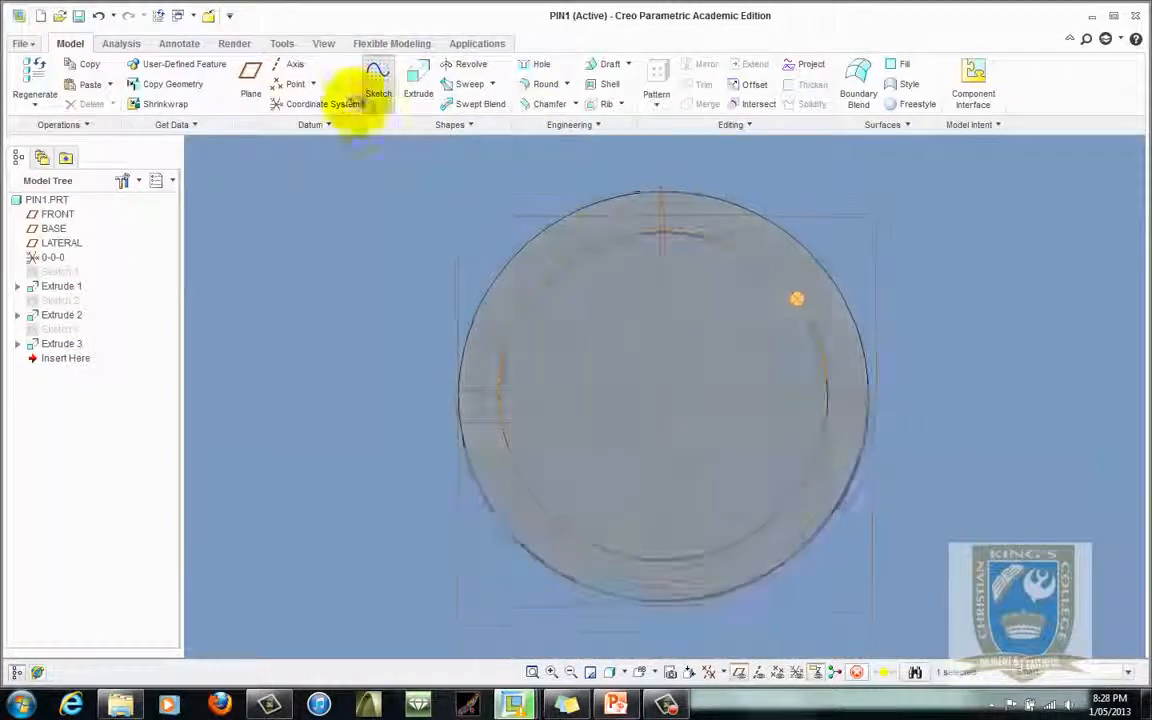
{"action": "left_click", "coordinate": [340, 104]}
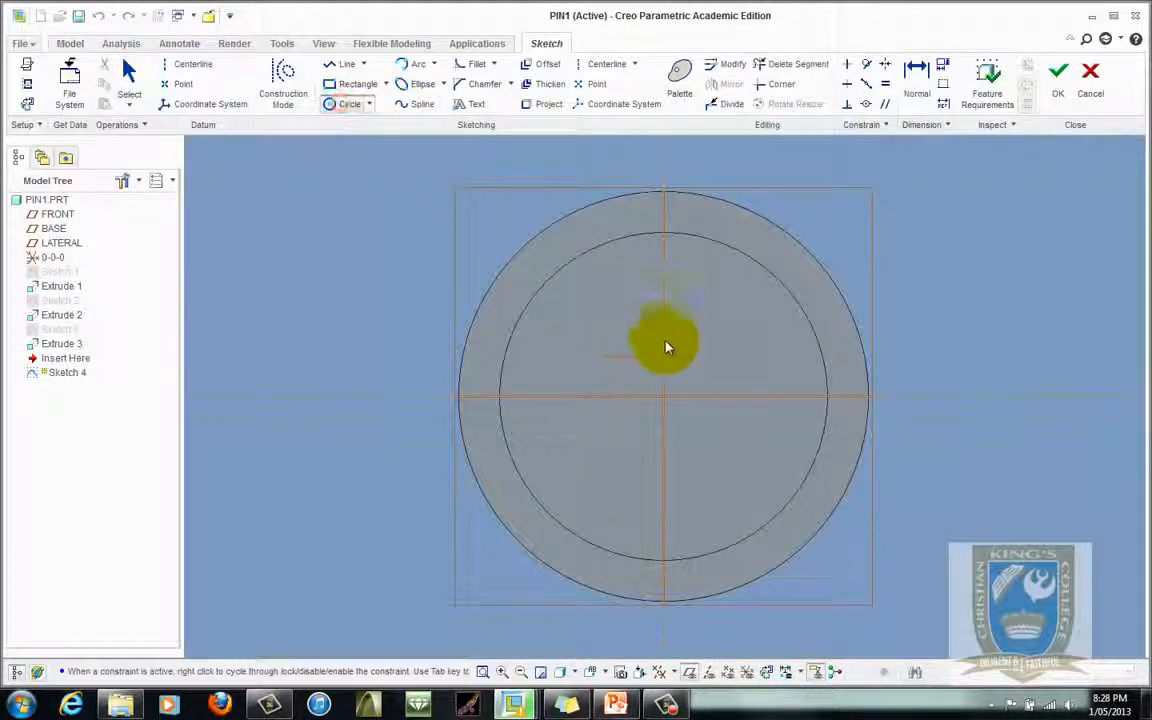
{"action": "left_click", "coordinate": [728, 301]}
{"action": "left_click", "coordinate": [130, 72]}
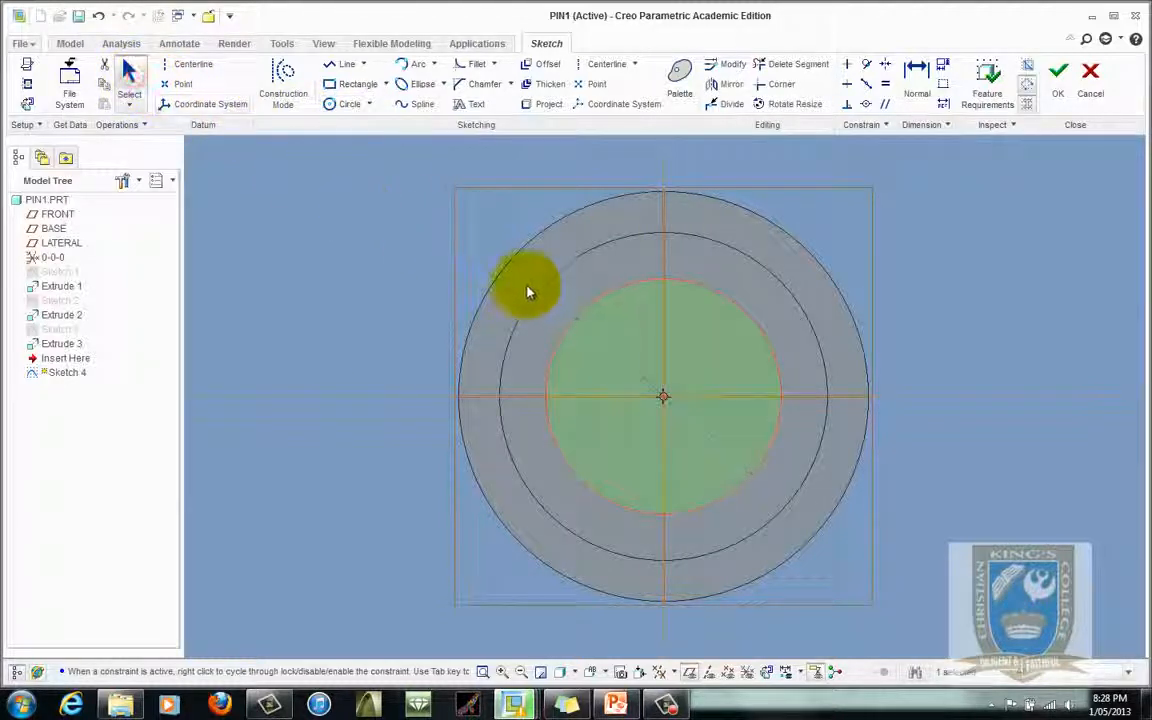
{"action": "double_click", "coordinate": [521, 281]}
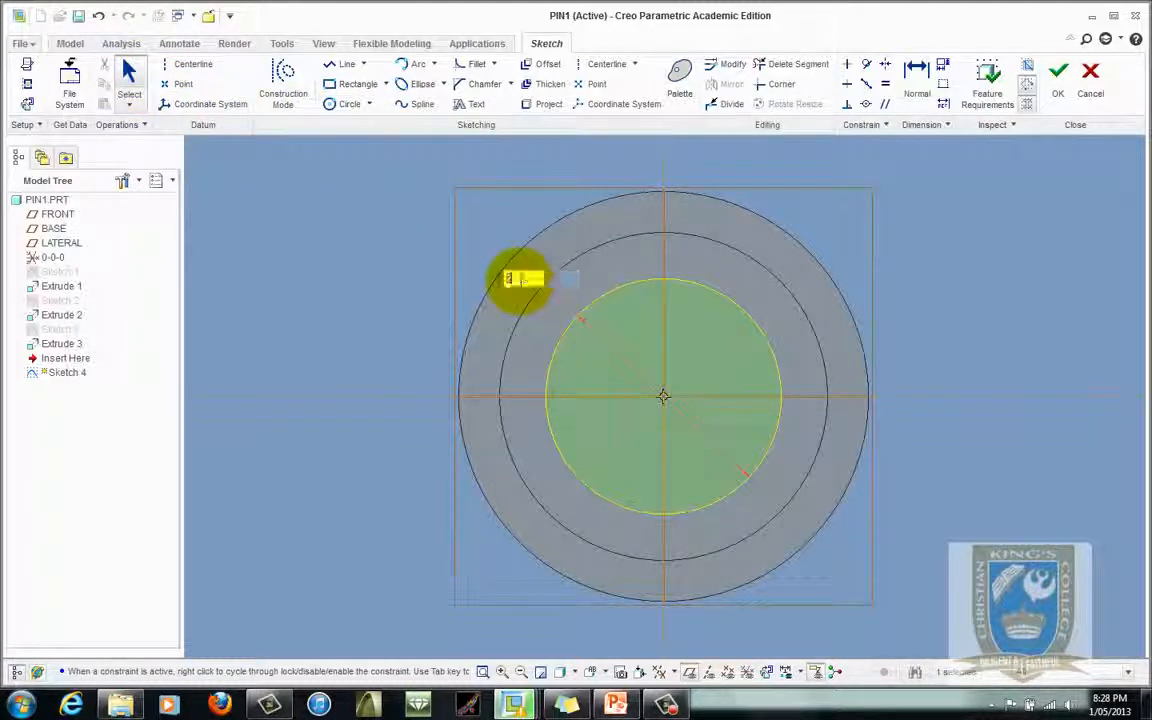
{"action": "left_click", "coordinate": [1058, 80]}
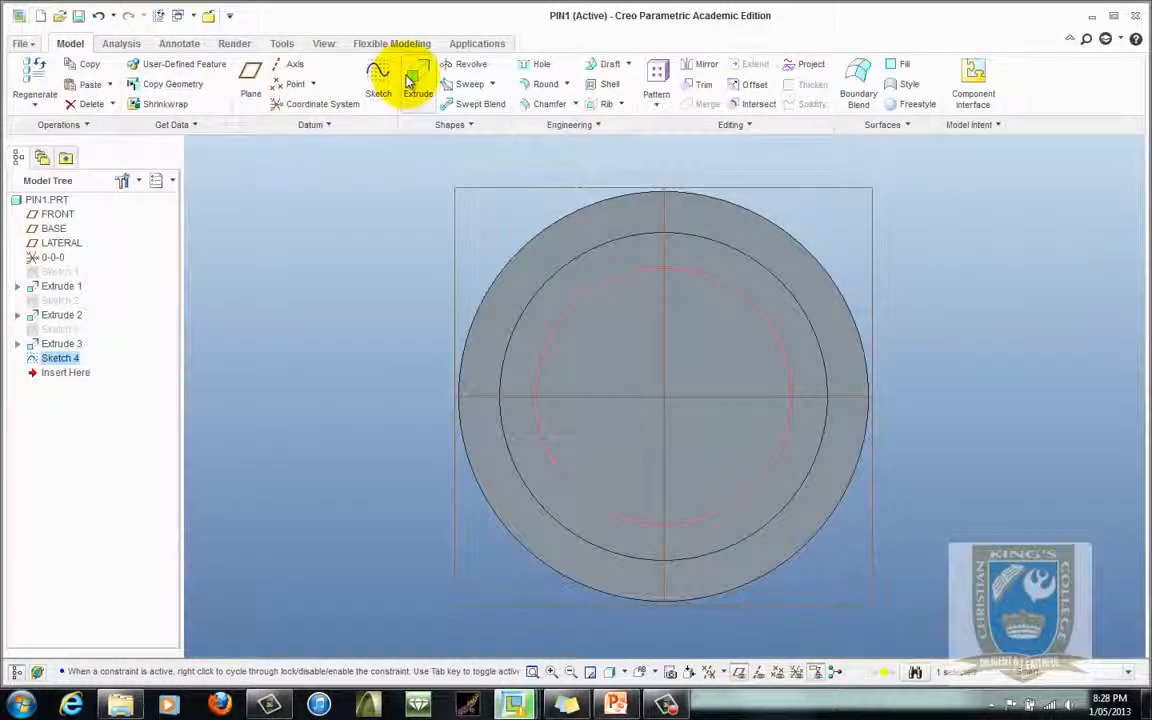
- Extrude the 25-diameter circle outward to a depth of 6
{"action": "left_click", "coordinate": [410, 76]}
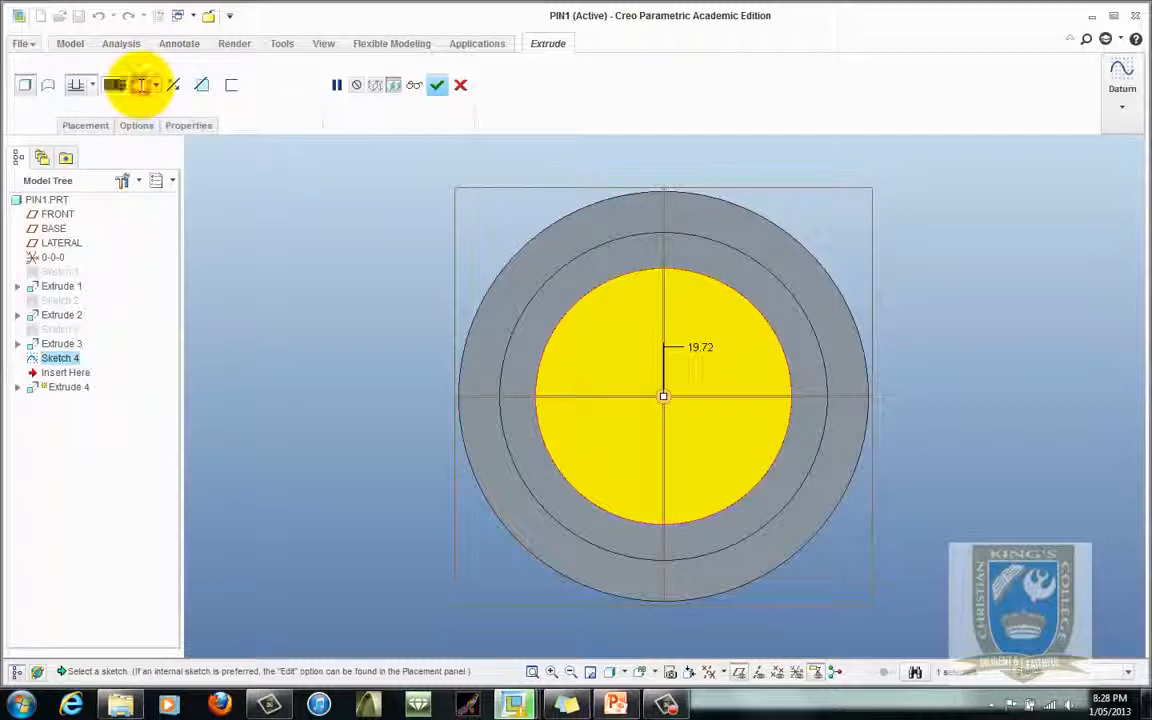
{"action": "type", "text": "6"}
{"action": "key", "text": "Return"}
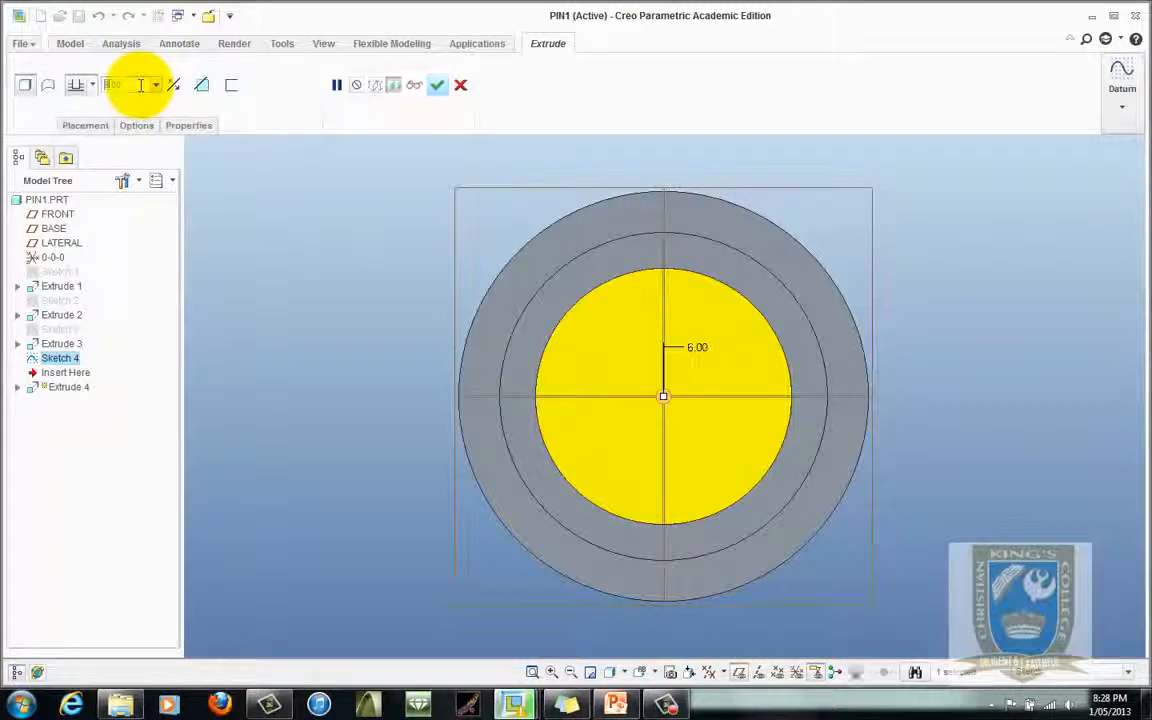
{"action": "left_click", "coordinate": [437, 84]}
{"action": "middle_click_drag", "start_coordinate": [553, 368], "coordinate": [566, 314]}
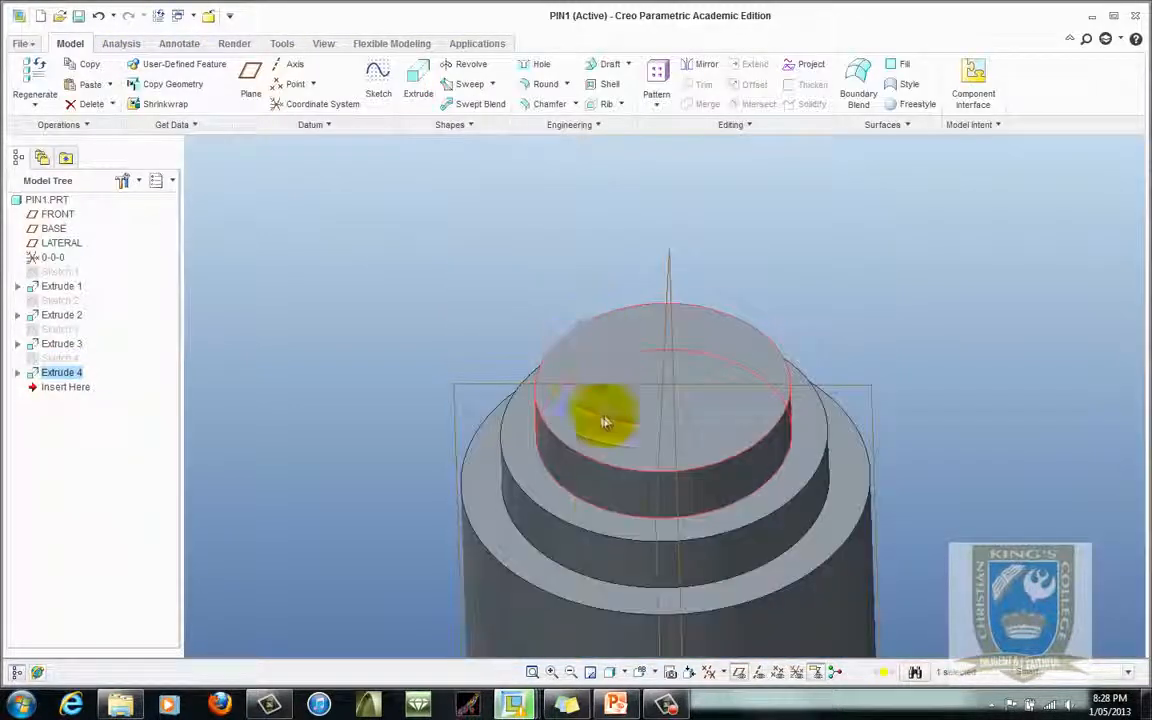
- Switch to PowerPoint to check the pin's end collar on the detail drawing, and return to the PIN1 part
{"action": "left_click", "coordinate": [615, 705]}
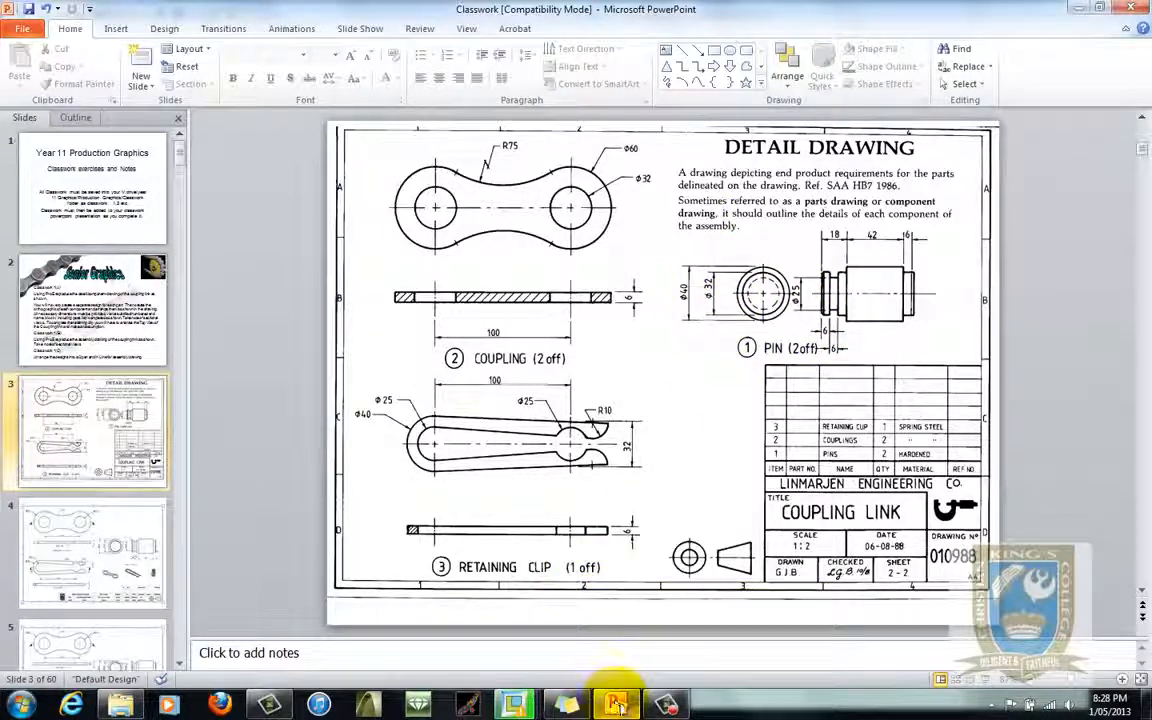
{"action": "mouse_move", "coordinate": [520, 700]}
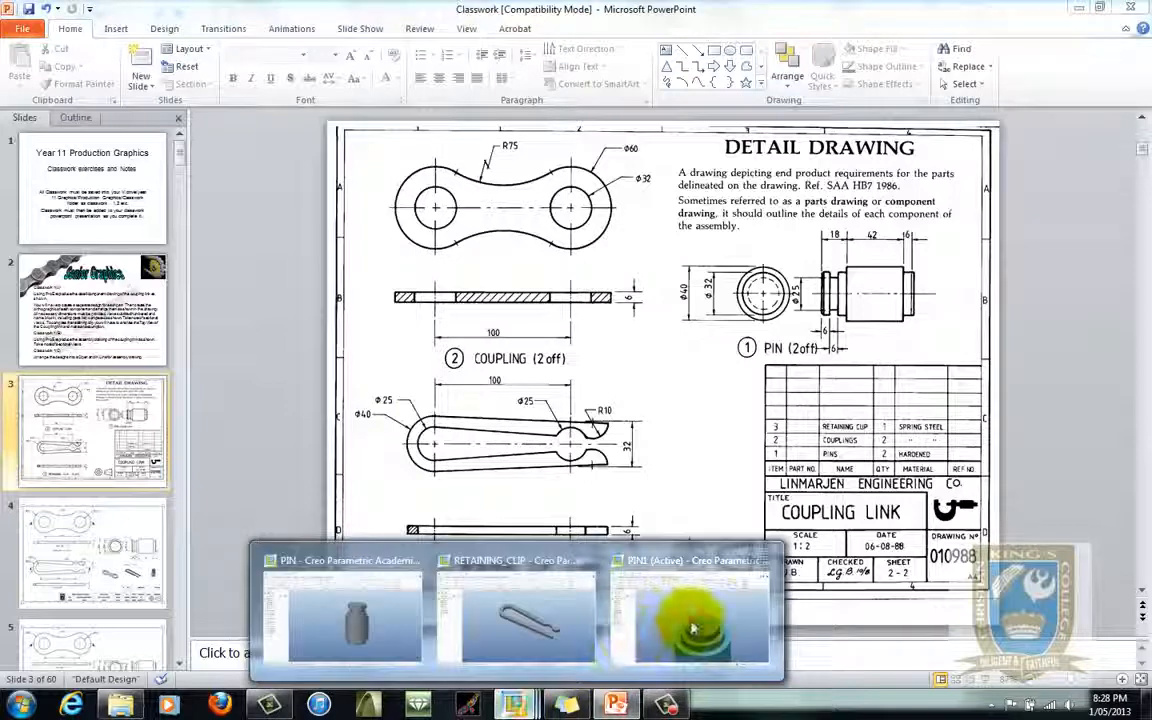
{"action": "left_click", "coordinate": [676, 550]}
- On the 25-diameter neck's end face, sketch a circle by projecting both halves of the wider disc's edge below, and finish the sketch
{"action": "left_click", "coordinate": [622, 352]}
{"action": "left_click", "coordinate": [376, 78]}
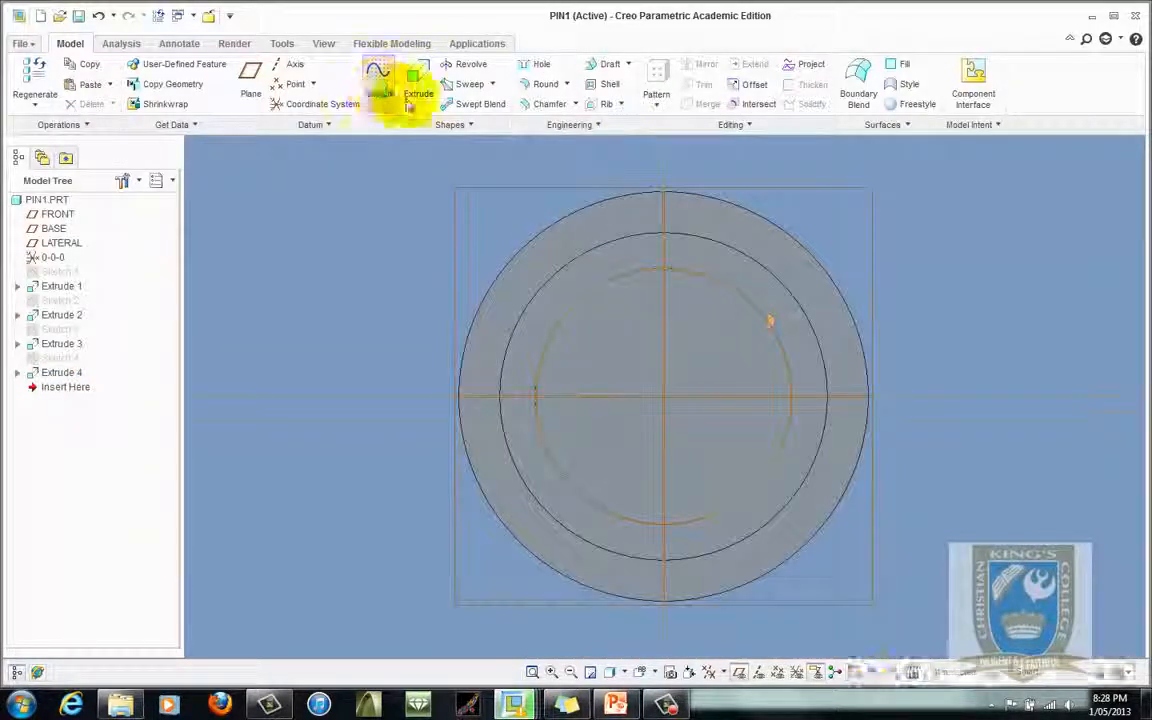
{"action": "left_click", "coordinate": [547, 104]}
{"action": "left_click", "coordinate": [619, 236]}
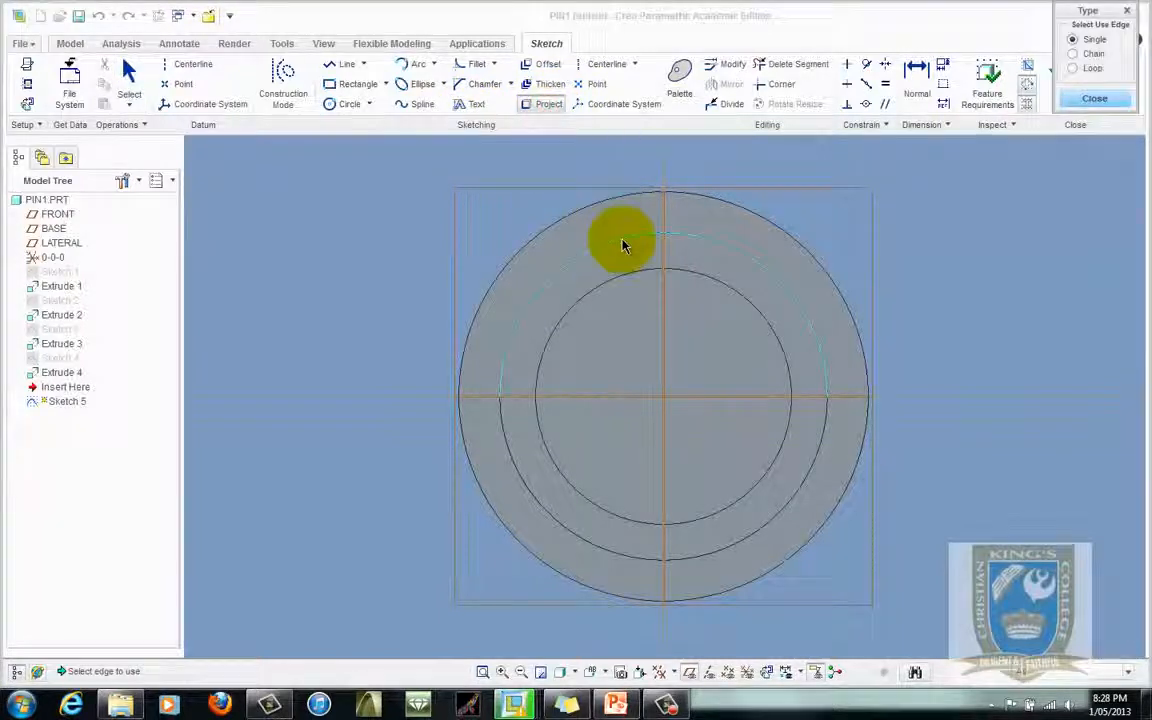
{"action": "left_click", "coordinate": [525, 477]}
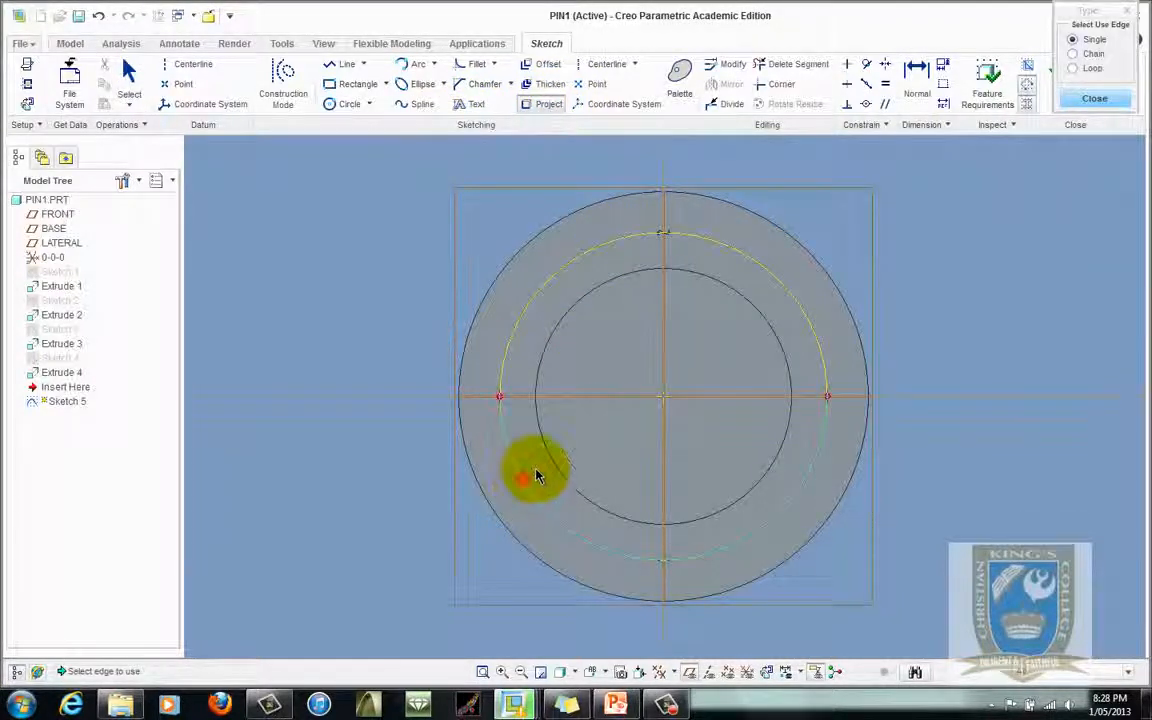
{"action": "left_click", "coordinate": [1094, 98]}
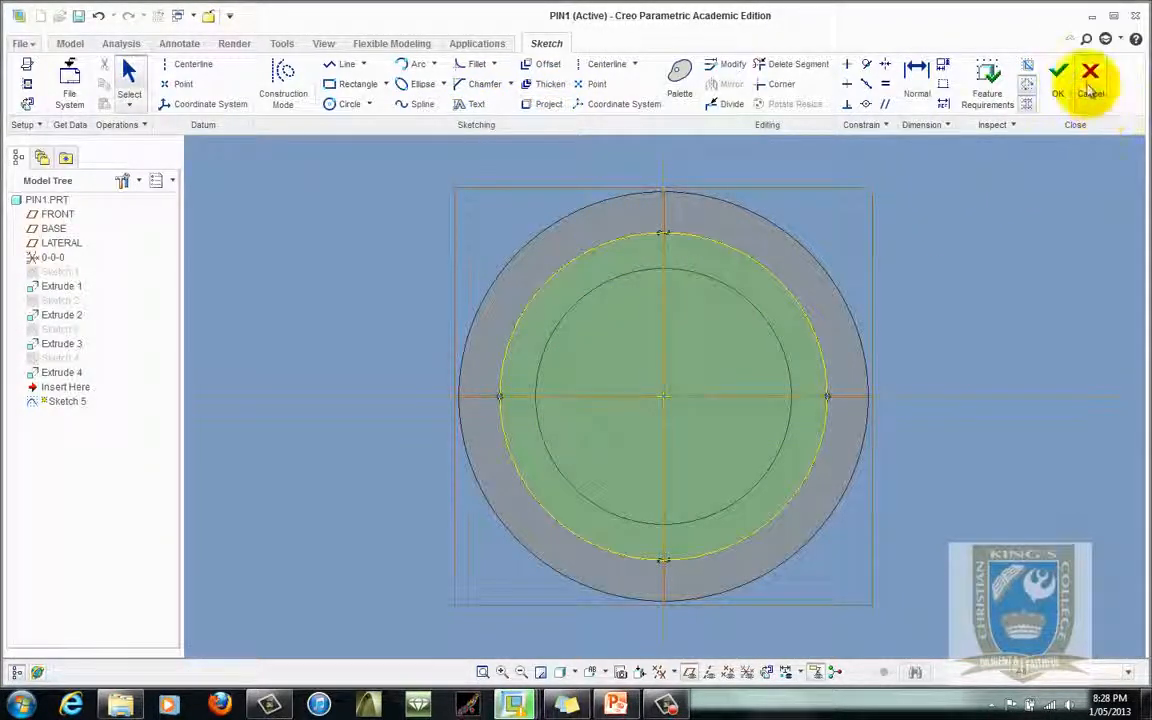
{"action": "left_click", "coordinate": [1059, 80]}
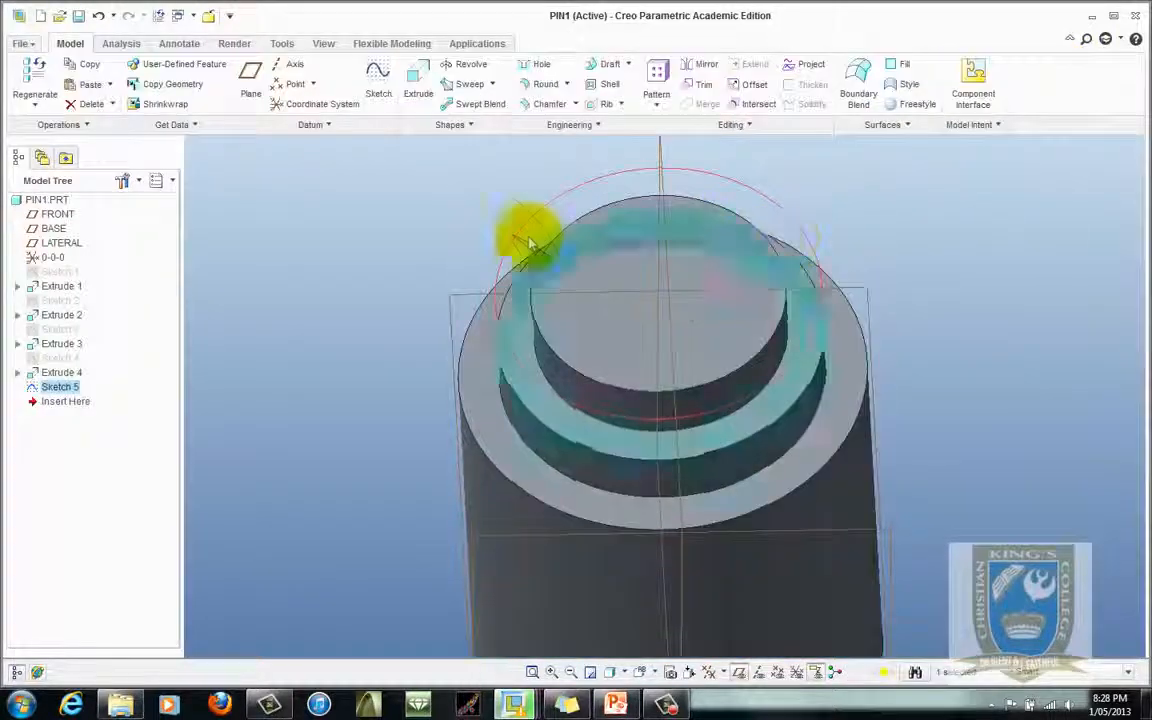
- Extrude the projected circle sketched on the 25-diameter neck's end face outward to a depth of 7
{"action": "left_click", "coordinate": [417, 82]}
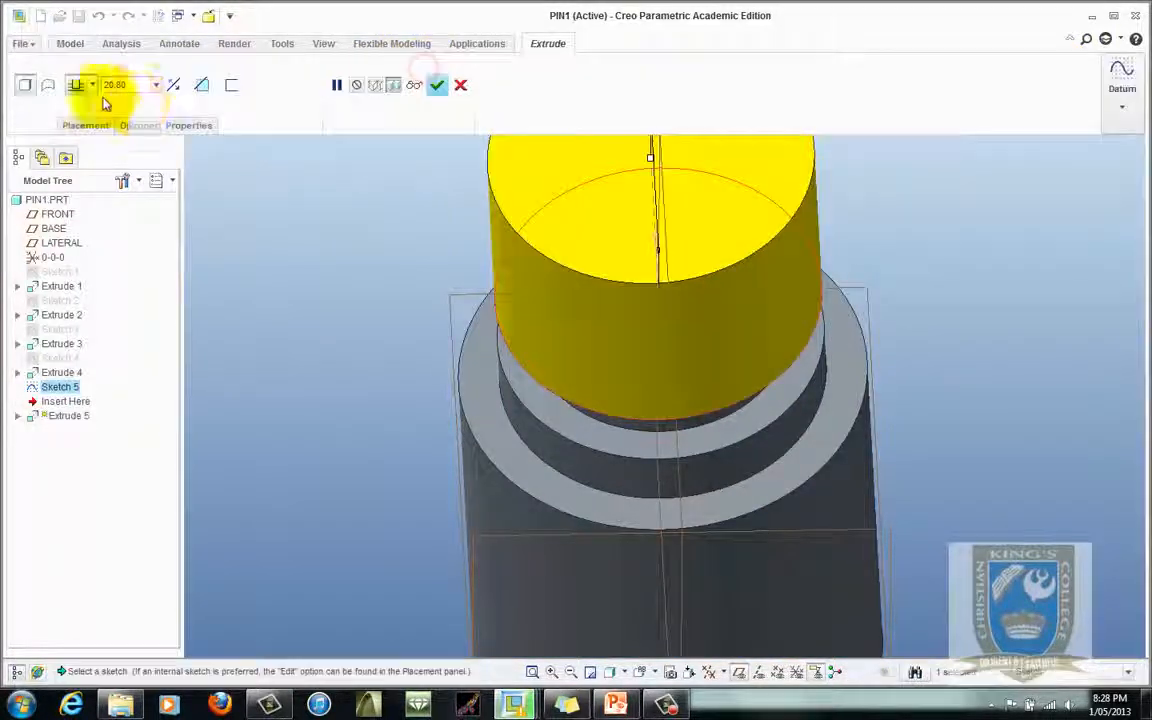
{"action": "type", "text": "7"}
{"action": "key", "text": "Return"}
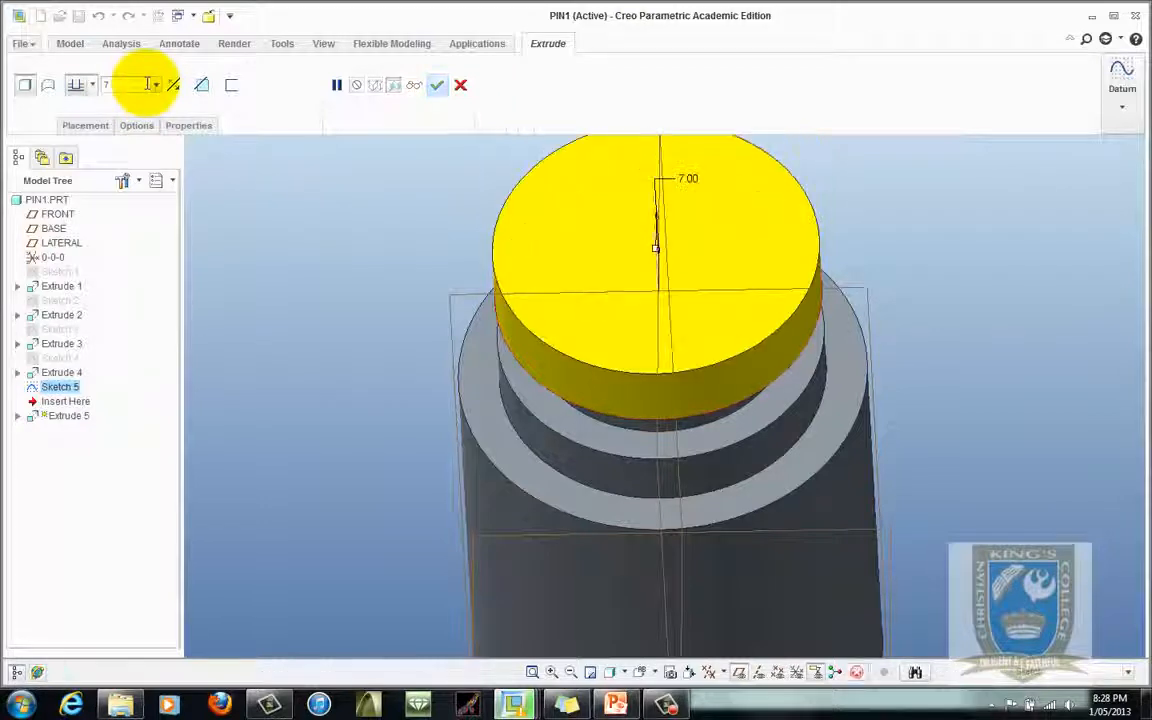
{"action": "left_click", "coordinate": [440, 86]}
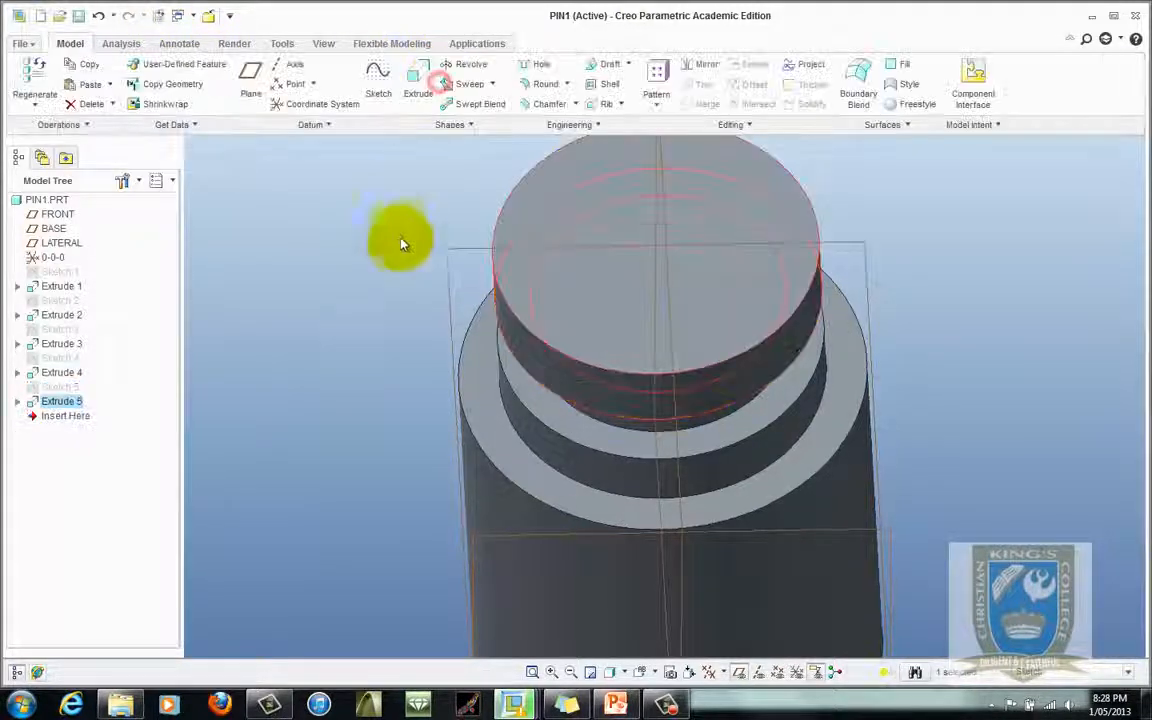
- Chamfer both halves of the new end collar's outer circular edge, using the D x D type with D at 1.00
{"action": "scroll", "coordinate": [347, 345], "scroll_direction": "down", "scroll_amount": 3}
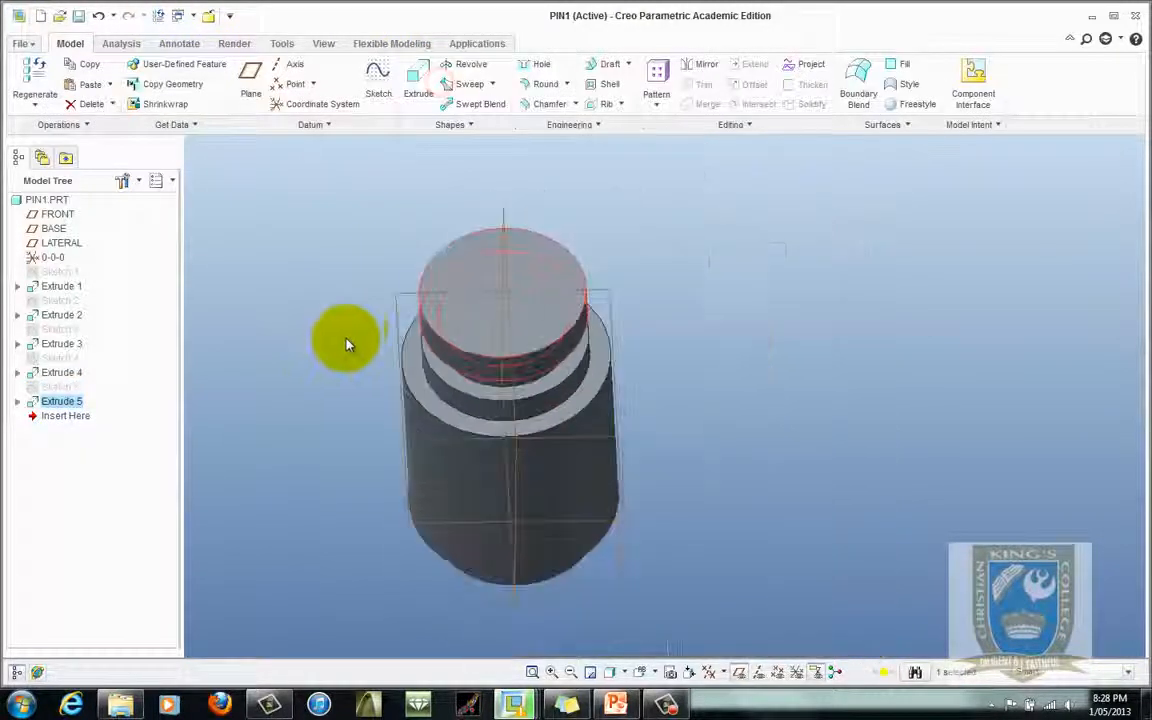
{"action": "left_click", "coordinate": [774, 378]}
{"action": "mouse_move", "coordinate": [775, 362]}
{"action": "middle_mouse_down"}
{"action": "mouse_move", "coordinate": [836, 311]}
{"action": "mouse_move", "coordinate": [859, 316]}
{"action": "mouse_move", "coordinate": [728, 311]}
{"action": "mouse_move", "coordinate": [740, 336]}
{"action": "middle_mouse_up"}
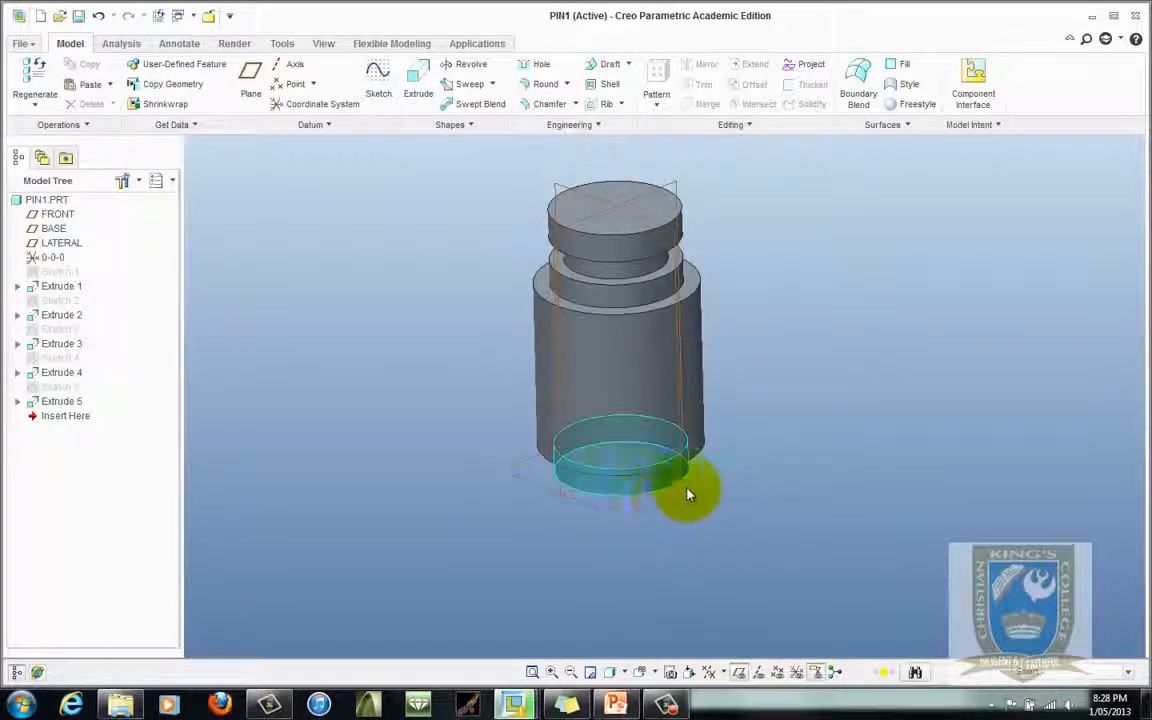
{"action": "left_click", "coordinate": [673, 224]}
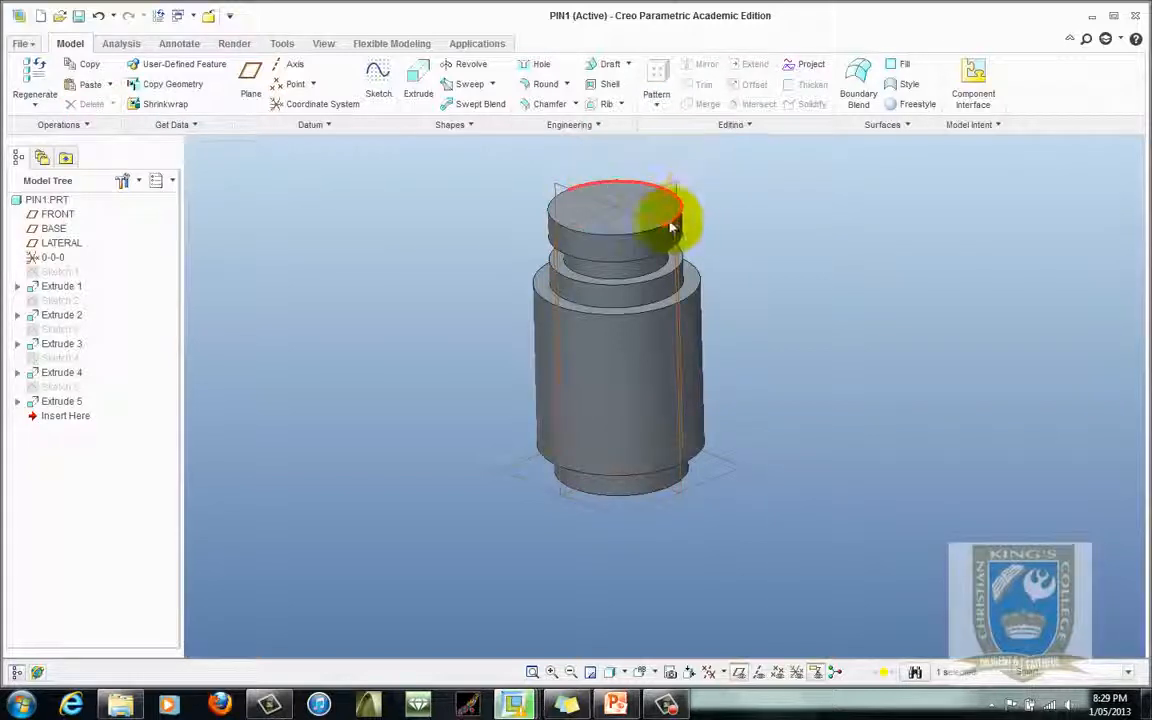
{"action": "left_click", "coordinate": [620, 243], "text": "ctrl"}
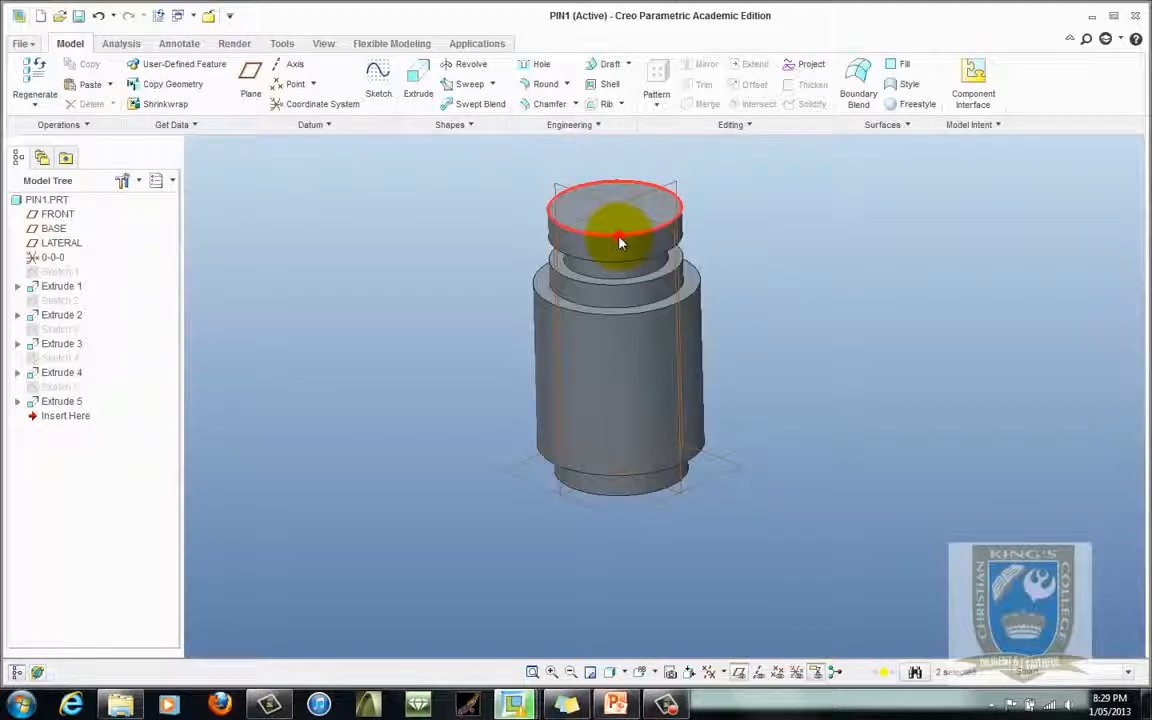
{"action": "left_click", "coordinate": [546, 105]}
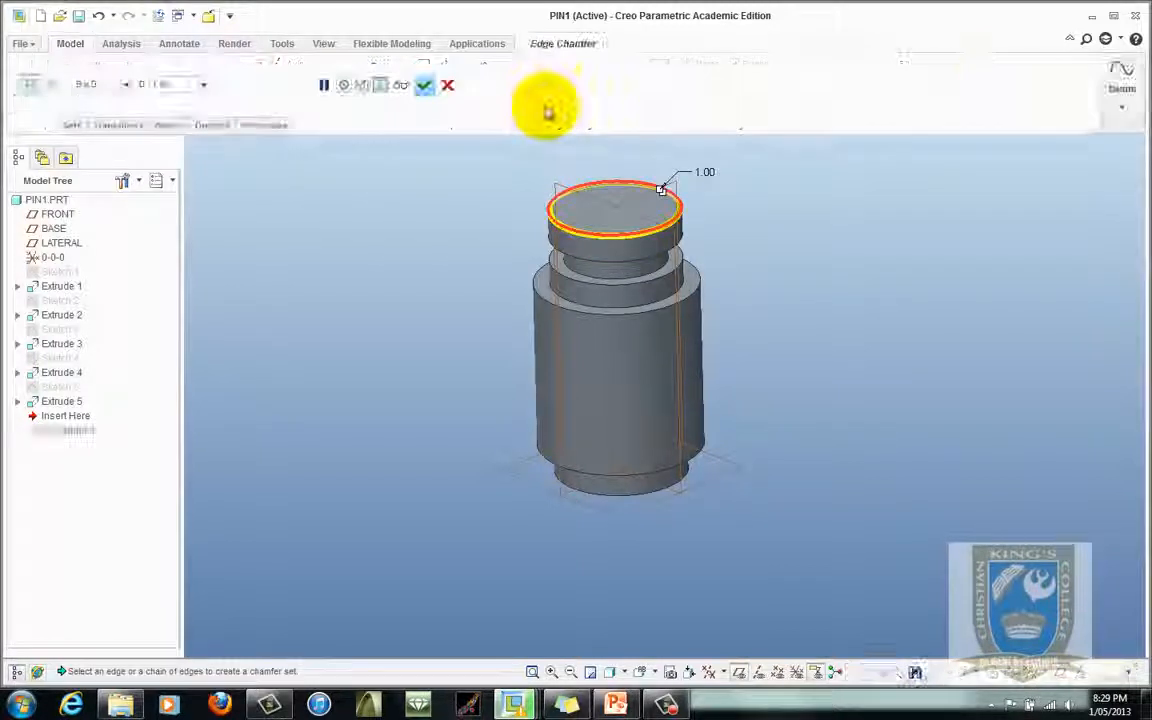
{"action": "left_click", "coordinate": [128, 85]}
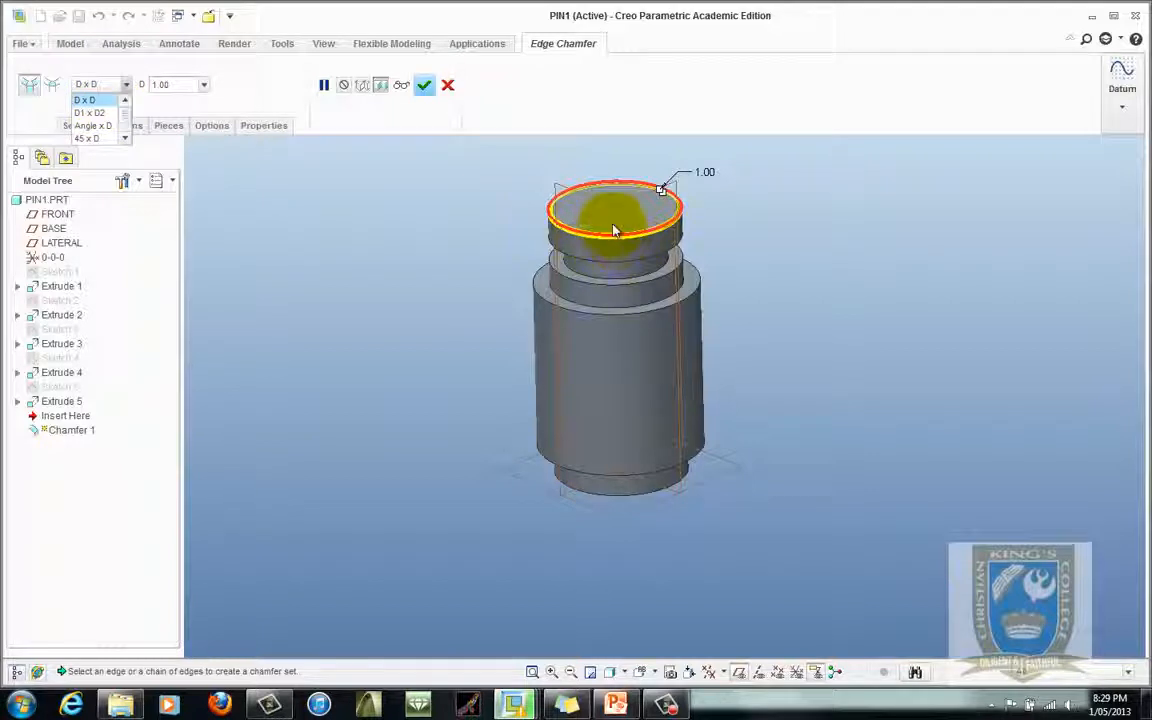
{"action": "left_click", "coordinate": [96, 113]}
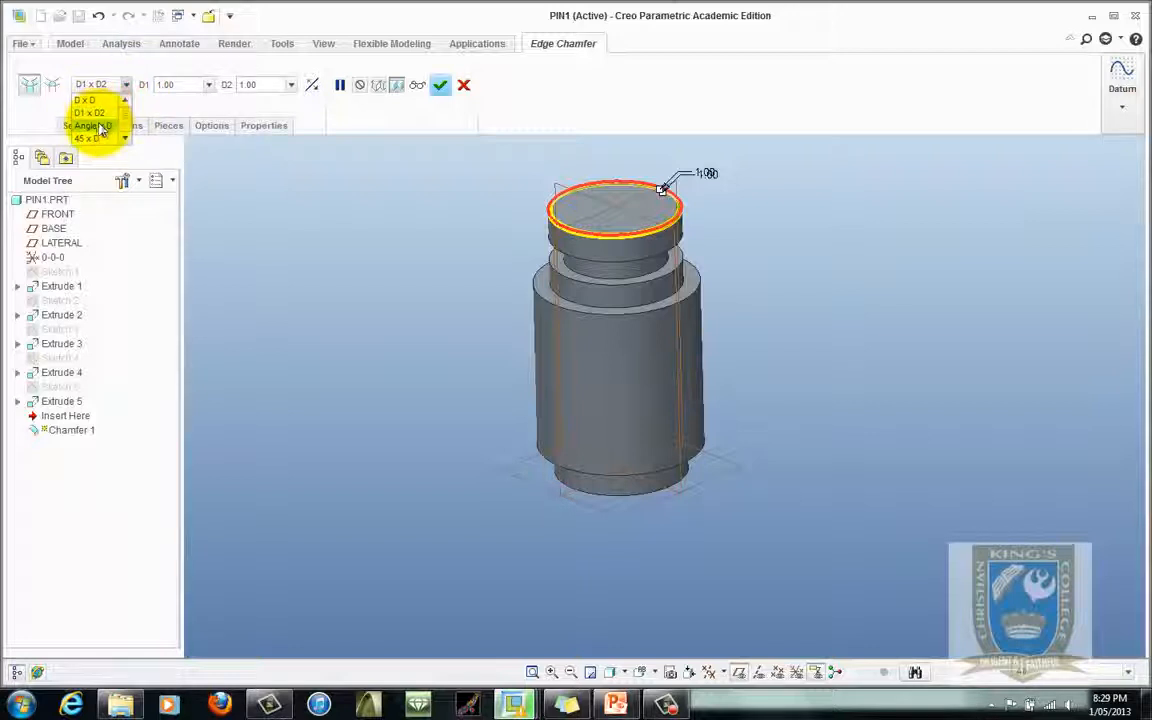
{"action": "left_click", "coordinate": [88, 100]}
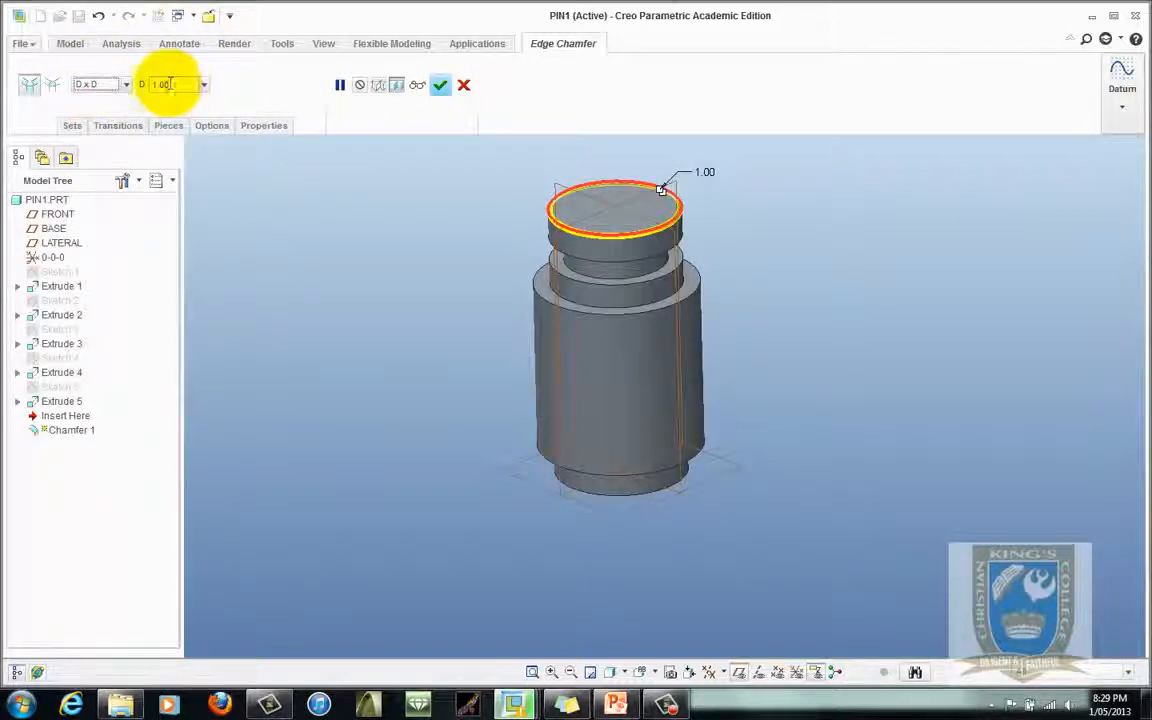
{"action": "left_click", "coordinate": [441, 86]}
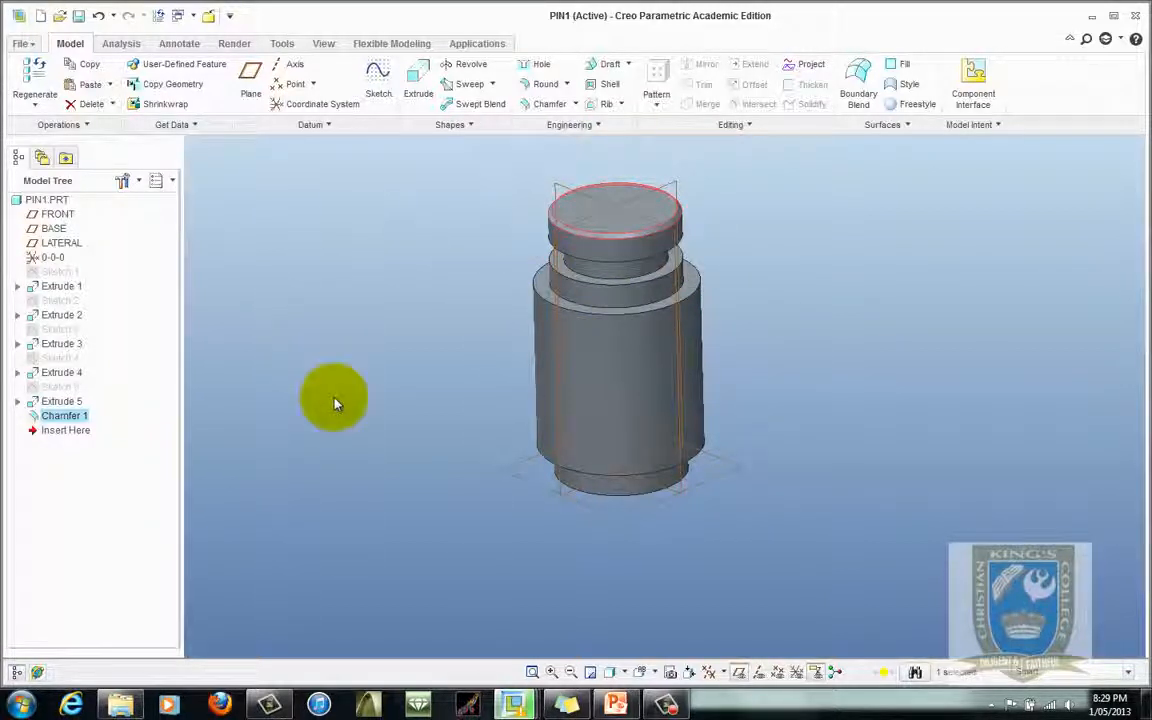
- Copy the end collar's chamfer and paste it onto the circular outer edge at the pin's opposite end
{"action": "left_click", "coordinate": [82, 66]}
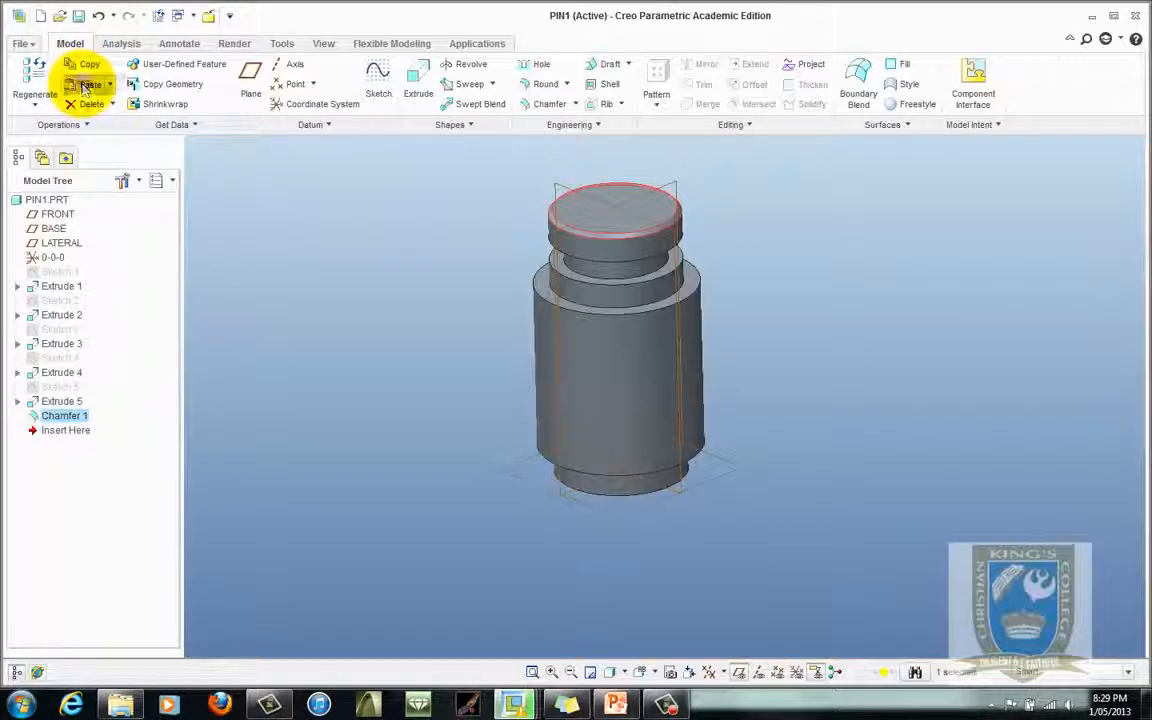
{"action": "left_click", "coordinate": [87, 86]}
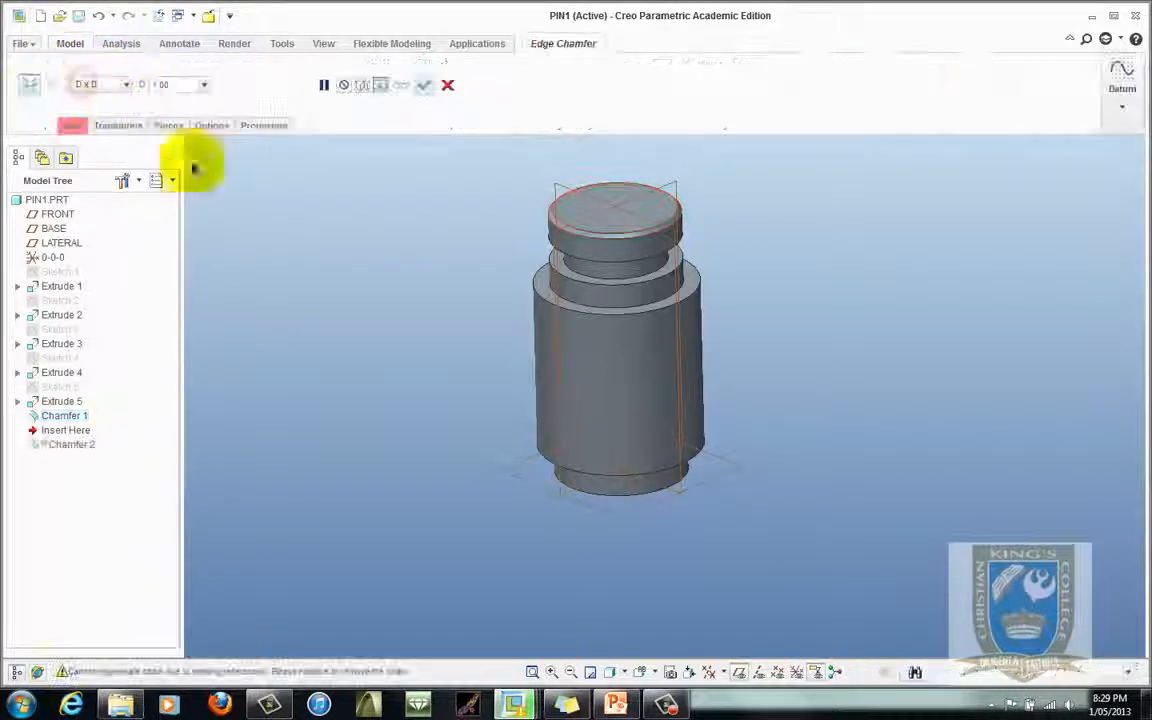
{"action": "left_click", "coordinate": [641, 508]}
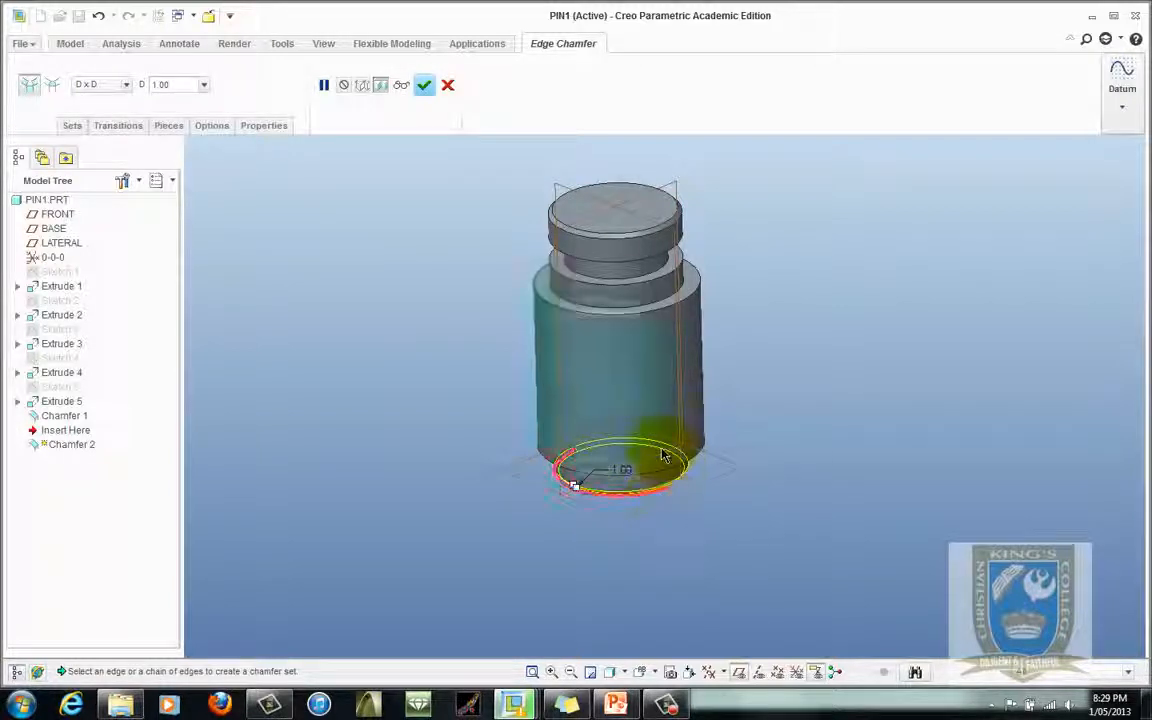
{"action": "left_click", "coordinate": [424, 85]}
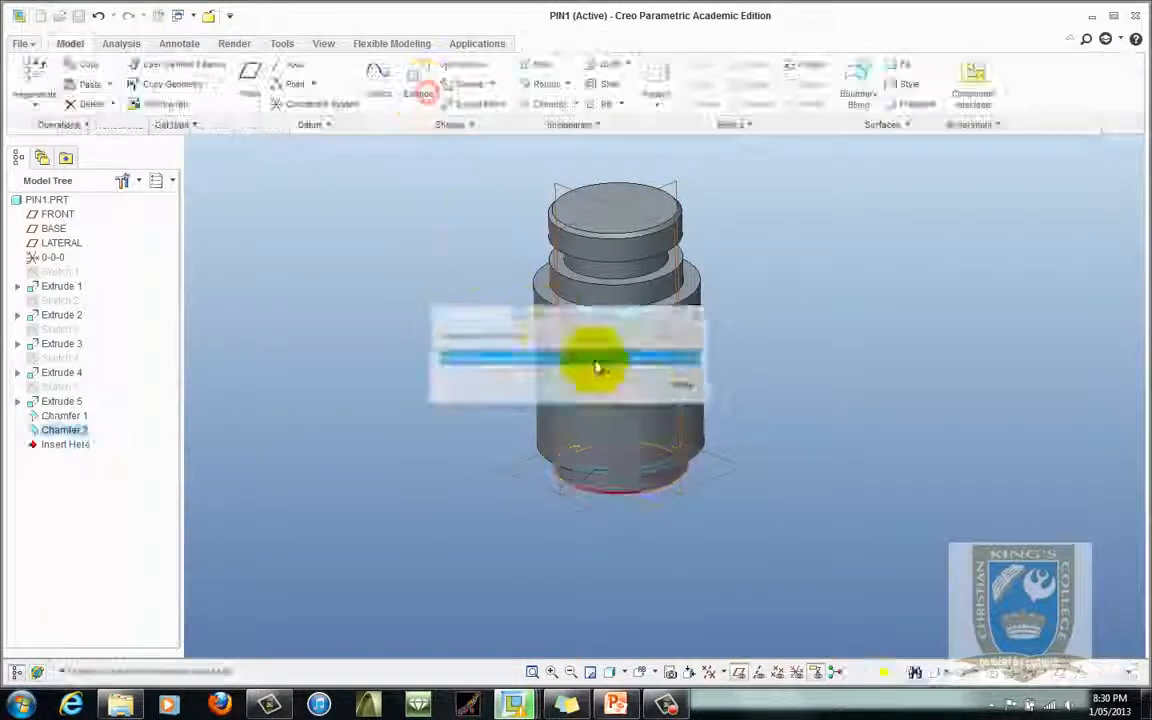
{"action": "scroll", "coordinate": [774, 432], "scroll_direction": "down", "scroll_amount": 2}
{"action": "mouse_move", "coordinate": [752, 440]}
{"action": "middle_mouse_down"}
{"action": "mouse_move", "coordinate": [771, 386]}
{"action": "mouse_move", "coordinate": [733, 422]}
{"action": "mouse_move", "coordinate": [755, 422]}
{"action": "mouse_move", "coordinate": [753, 434]}
{"action": "middle_mouse_up"}
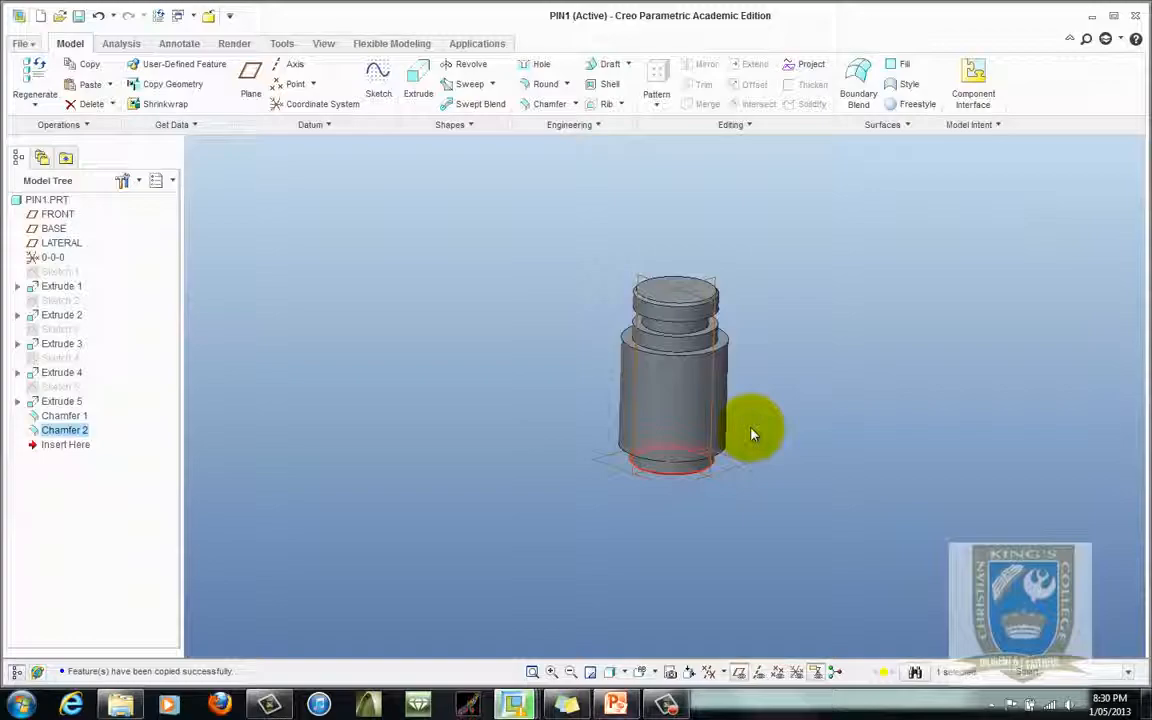